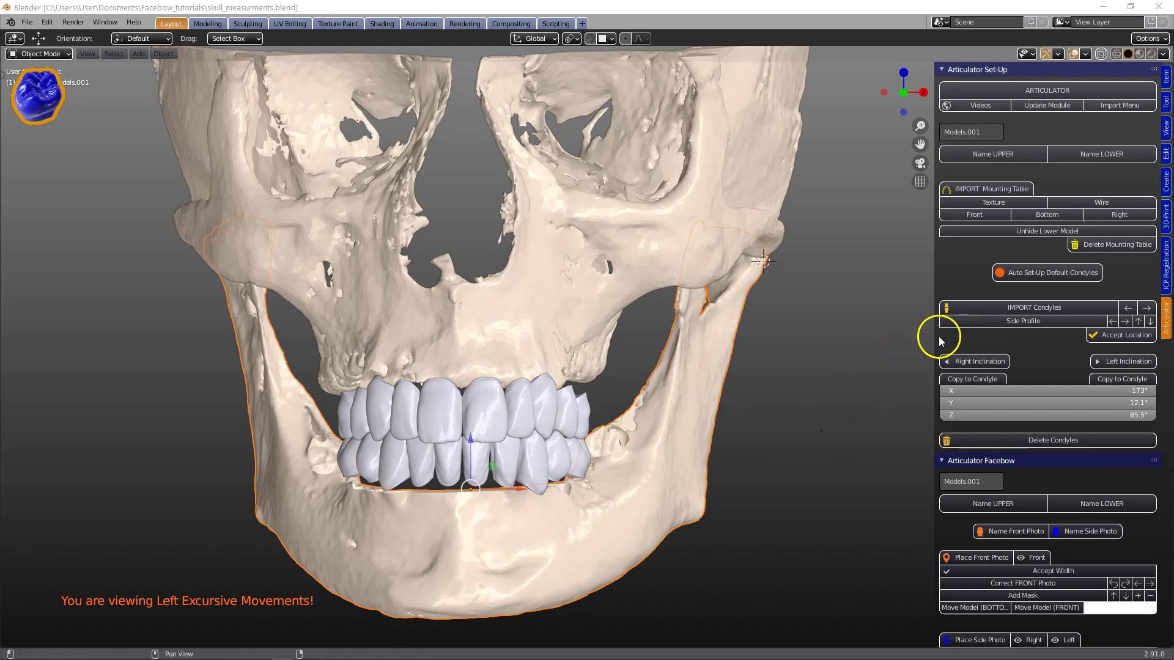
Name the upper skull part as the upper model and the mandible as the lower model
middle_click_drag(401, 287, 447, 321)
mouse_move(699, 373)
middle_mouse_down()
mouse_move(623, 387)
mouse_move(713, 333)
mouse_move(720, 377)
middle_mouse_up()
left_click(517, 301)
left_click(945, 153)
left_click(1111, 154)
Parent the upper teeth to the upper skull model with the Object option
scroll(516, 405, "up", 1)
left_click(434, 417)
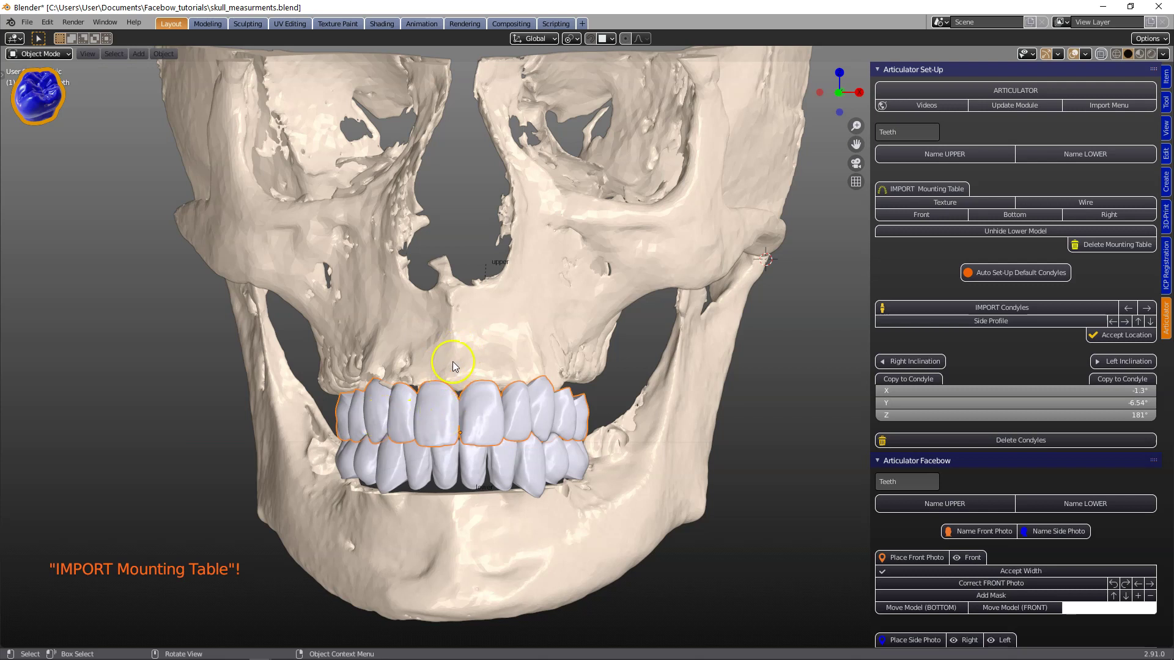
left_click(478, 325, "shift")
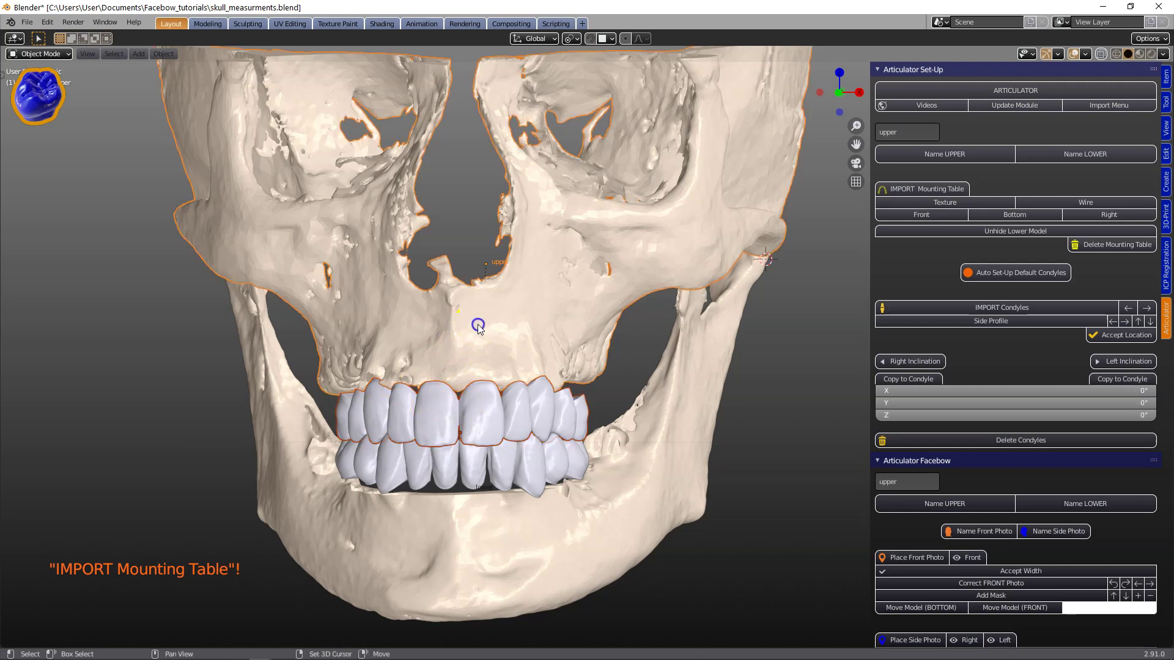
key("ctrl+p")
left_click(457, 325)
Parent the lower teeth to the mandible with the Object option
left_click(451, 467)
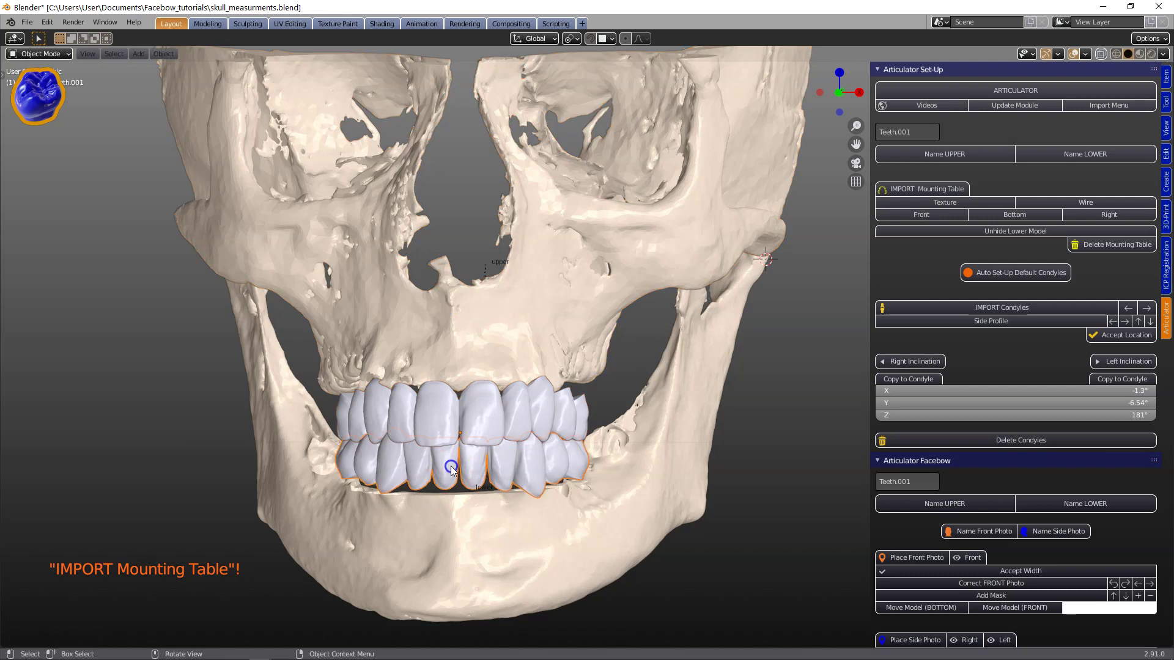
left_click(452, 542, "shift")
key("ctrl+p")
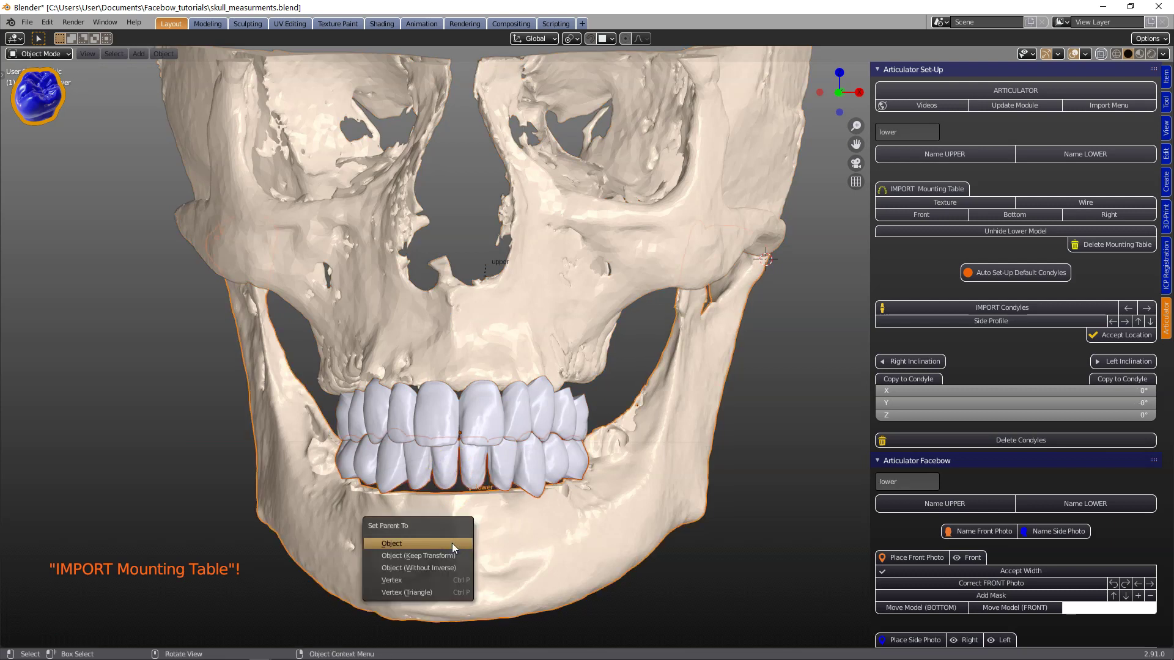
left_click(453, 542)
Import the mounting table and raise the upper model about 0.18 mm along Z in the front view
middle_click_drag(452, 543, 615, 377)
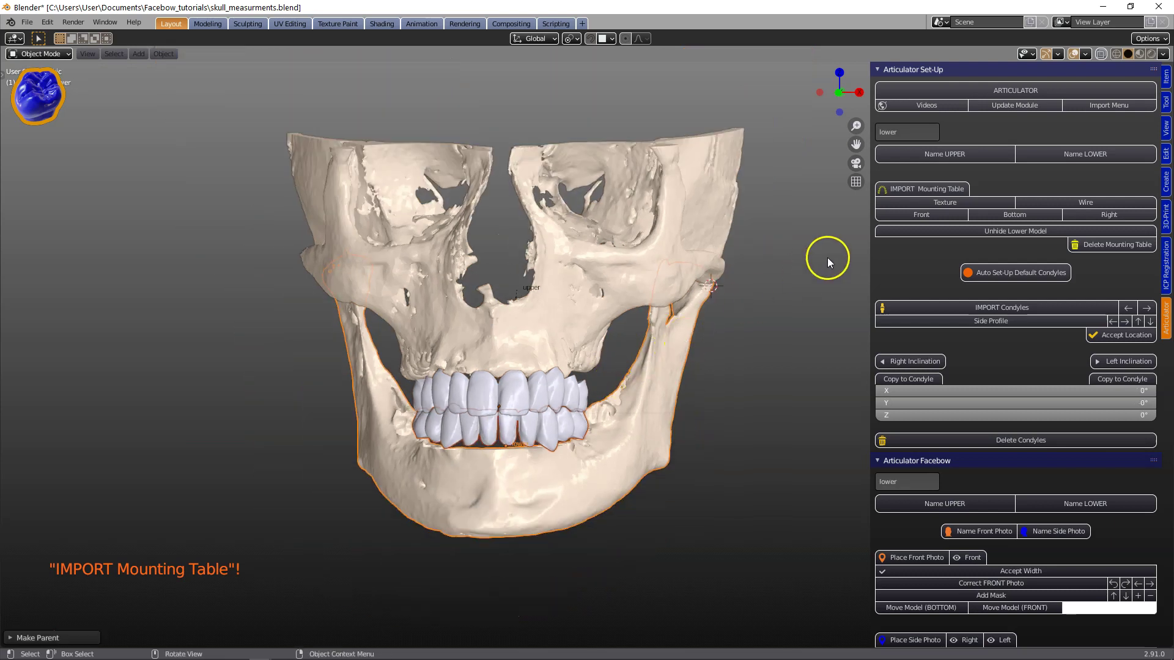
left_click(923, 189)
scroll(616, 457, "up", 4)
left_click_drag(418, 199, 431, 152)
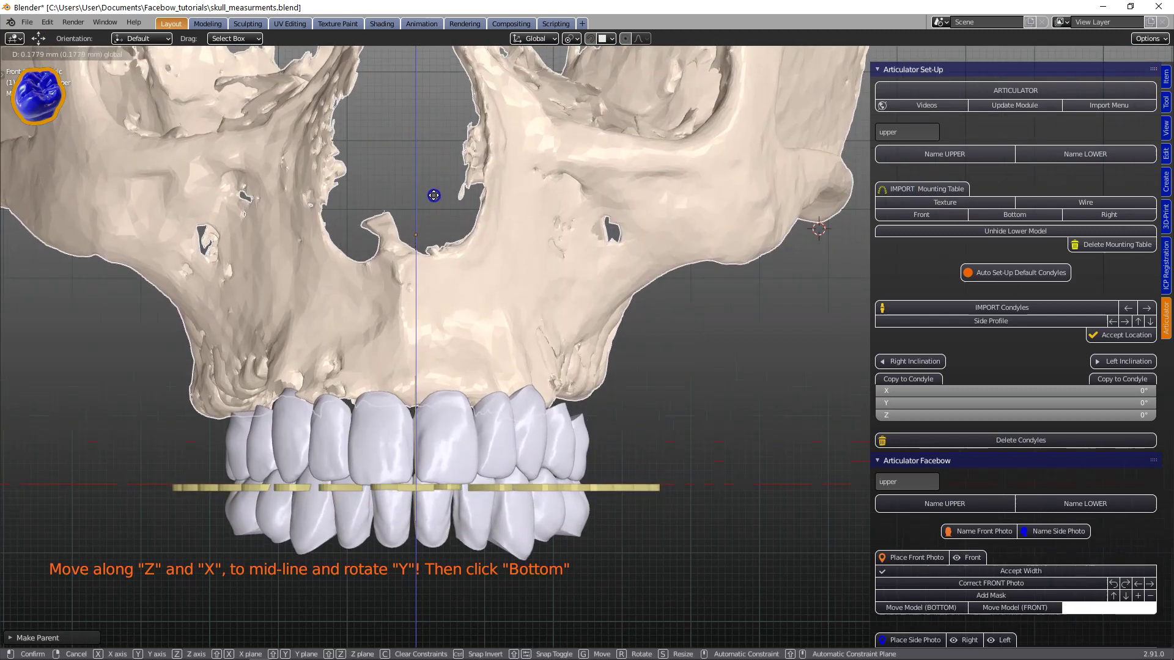
left_click(553, 307)
scroll(554, 307, "down", 1)
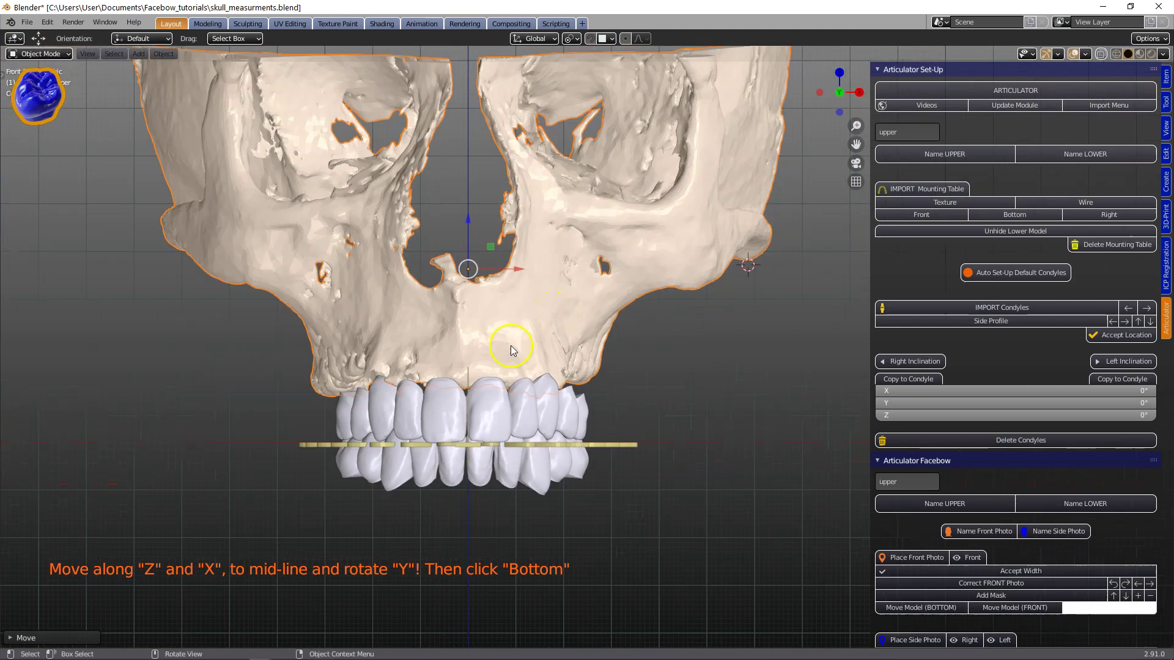
From the bottom view, move the upper model along Y to about -0.61 mm, bringing its front teeth to the stopper
left_click(979, 221)
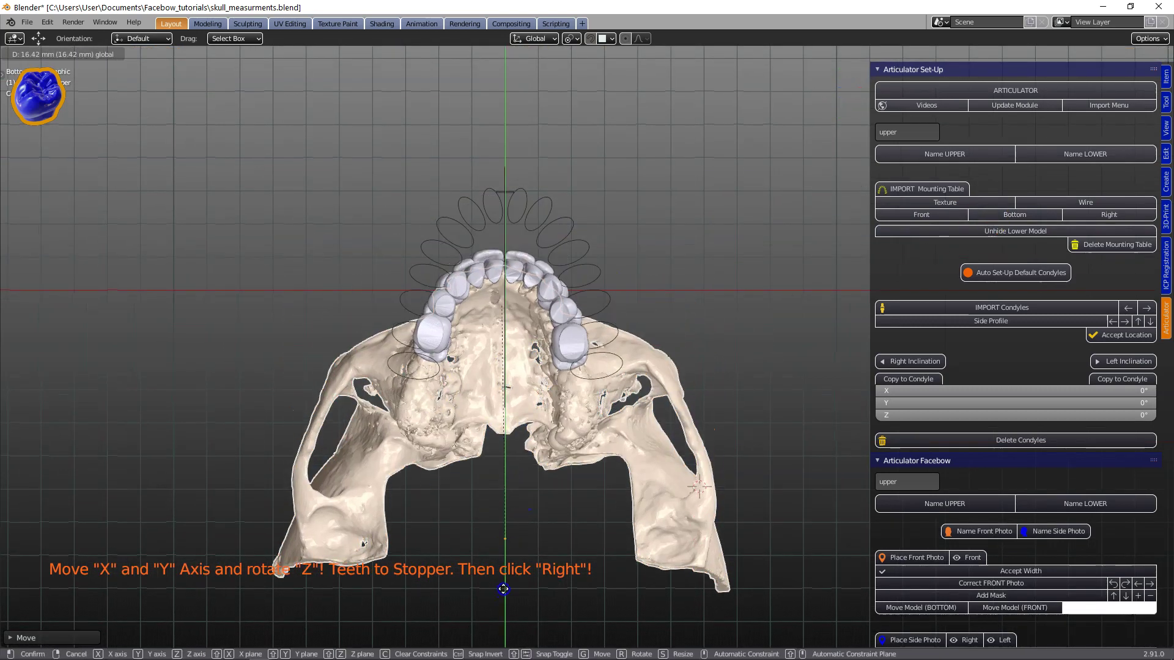
scroll(503, 590, "up", 6)
key("z")
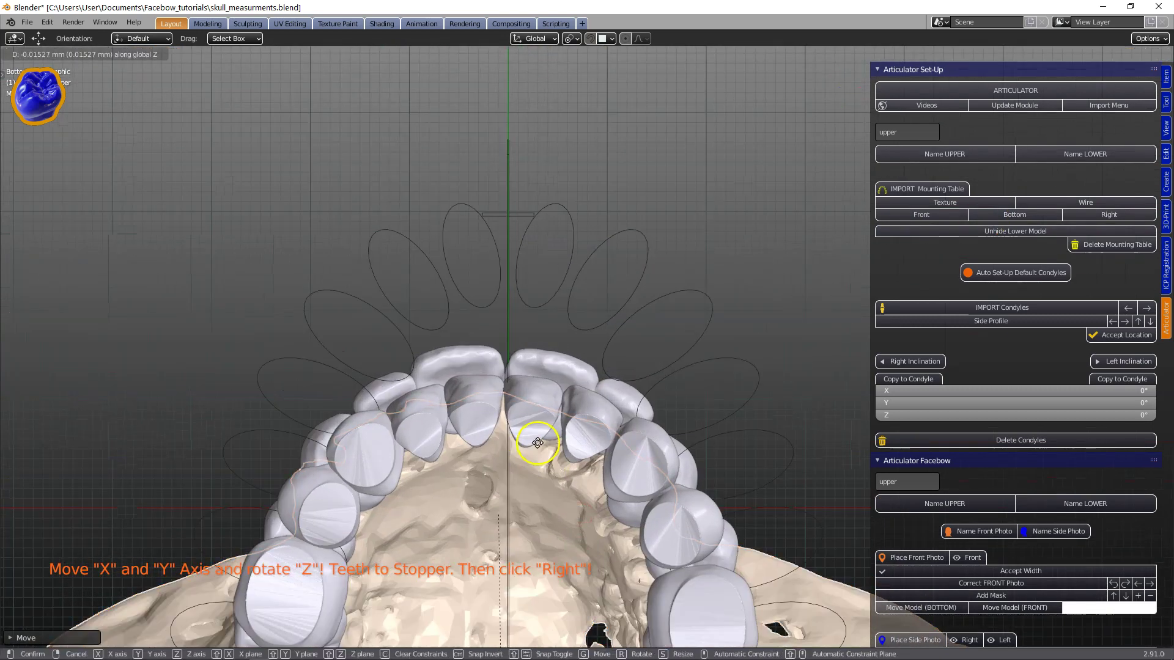
left_click(530, 494)
key("g")
key("y")
left_click(538, 365)
scroll(538, 316, "up", 1)
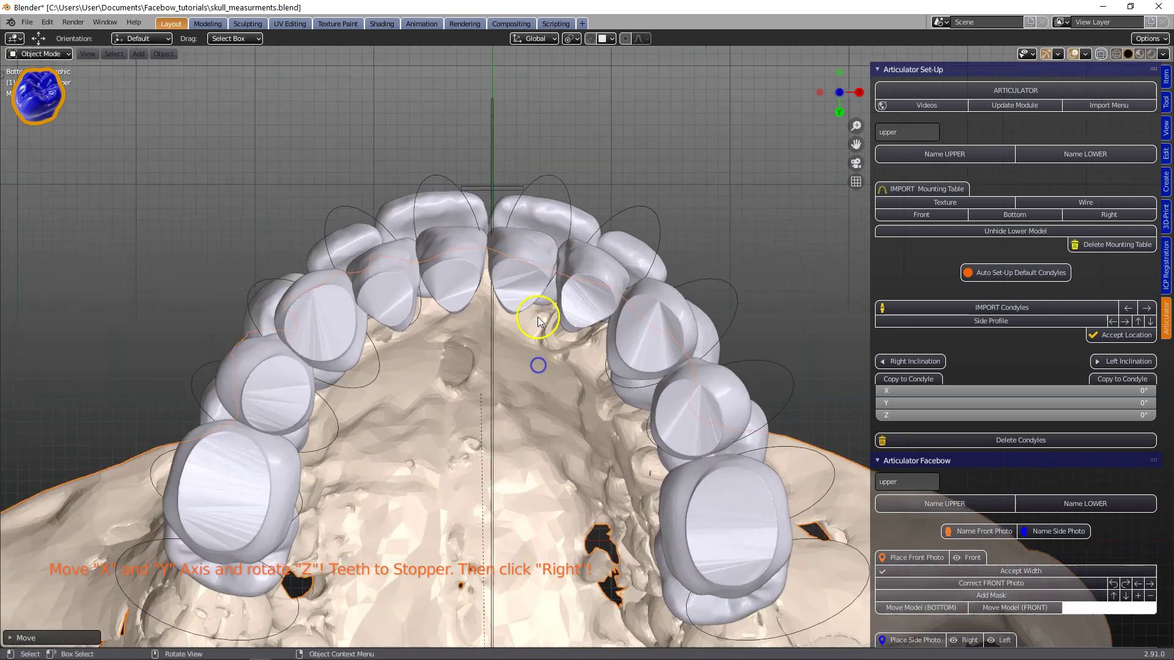
scroll(537, 317, "up", 6)
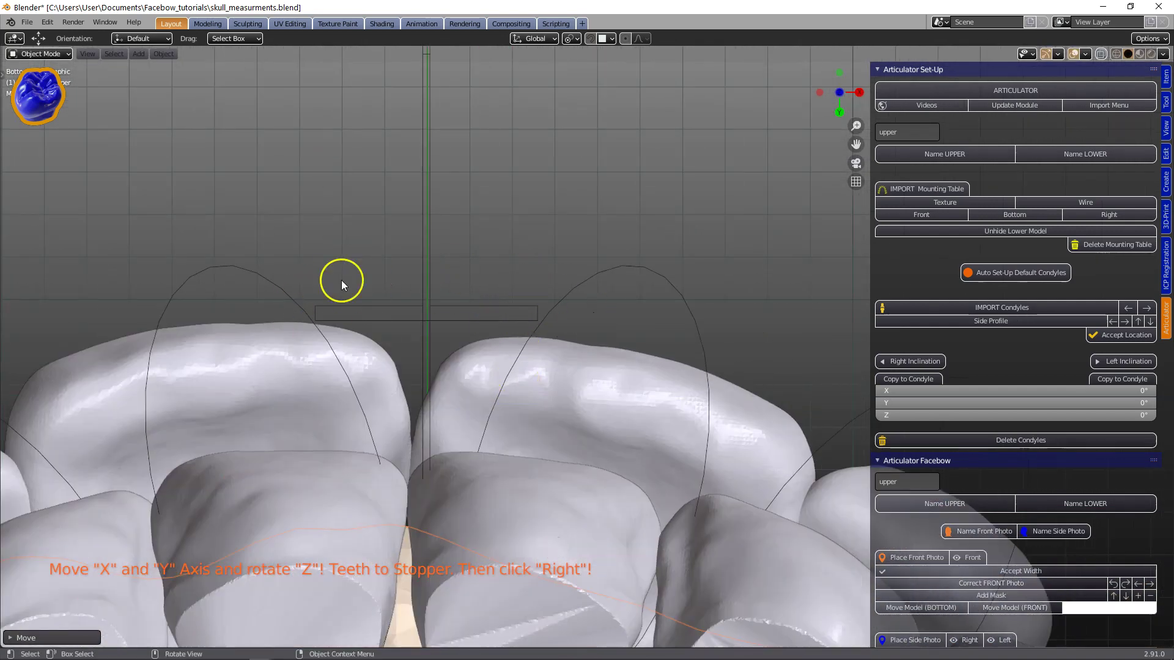
scroll(591, 313, "down", 5)
Check the upper model against the mounting table from the right side, then unhide the lower model
left_click(1104, 217)
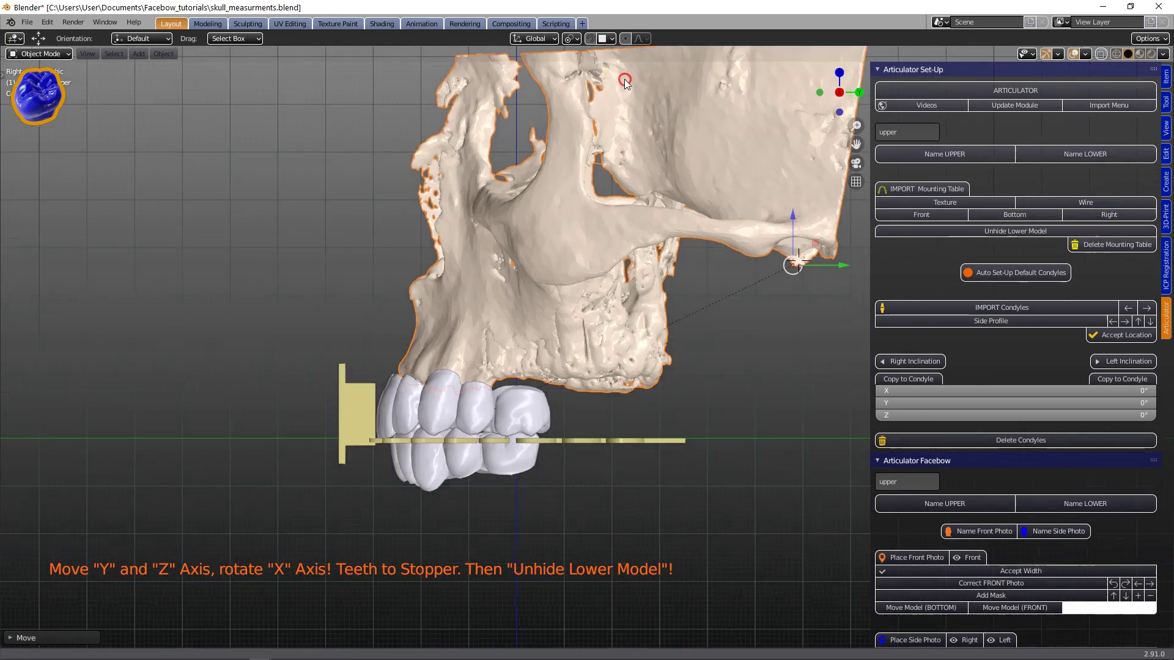
scroll(427, 375, "up", 4)
scroll(575, 428, "down", 3)
middle_click_drag(576, 428, 694, 428)
middle_click_drag(697, 331, 479, 356, "shift")
scroll(479, 356, "down", 1)
left_click(966, 232)
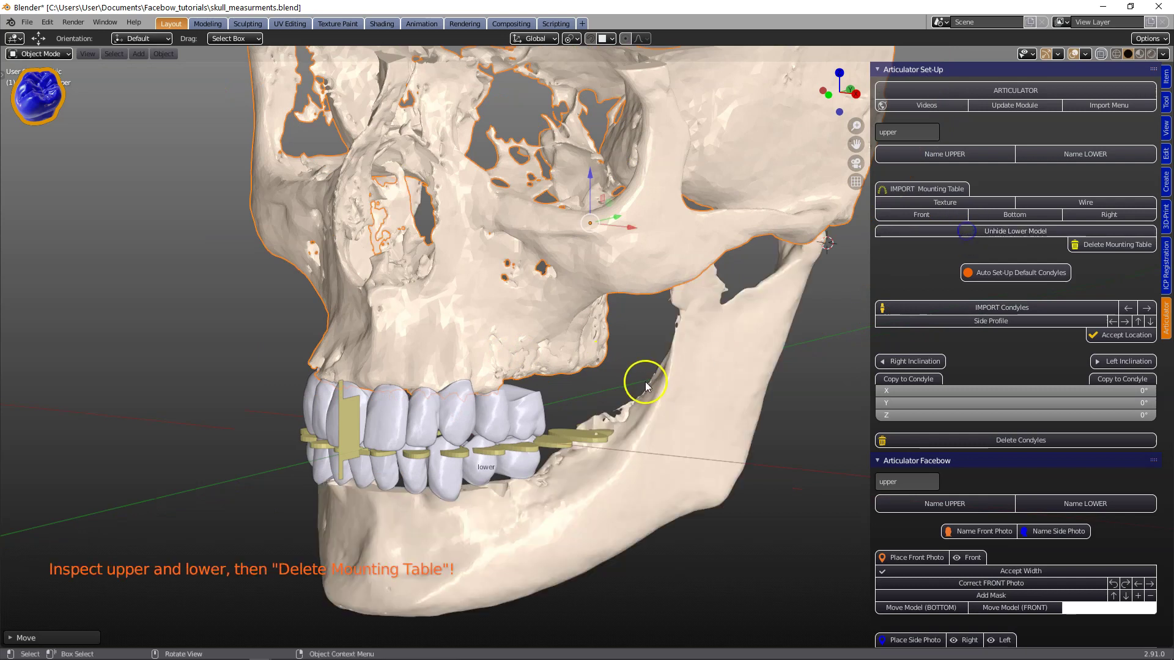
scroll(644, 382, "down", 1)
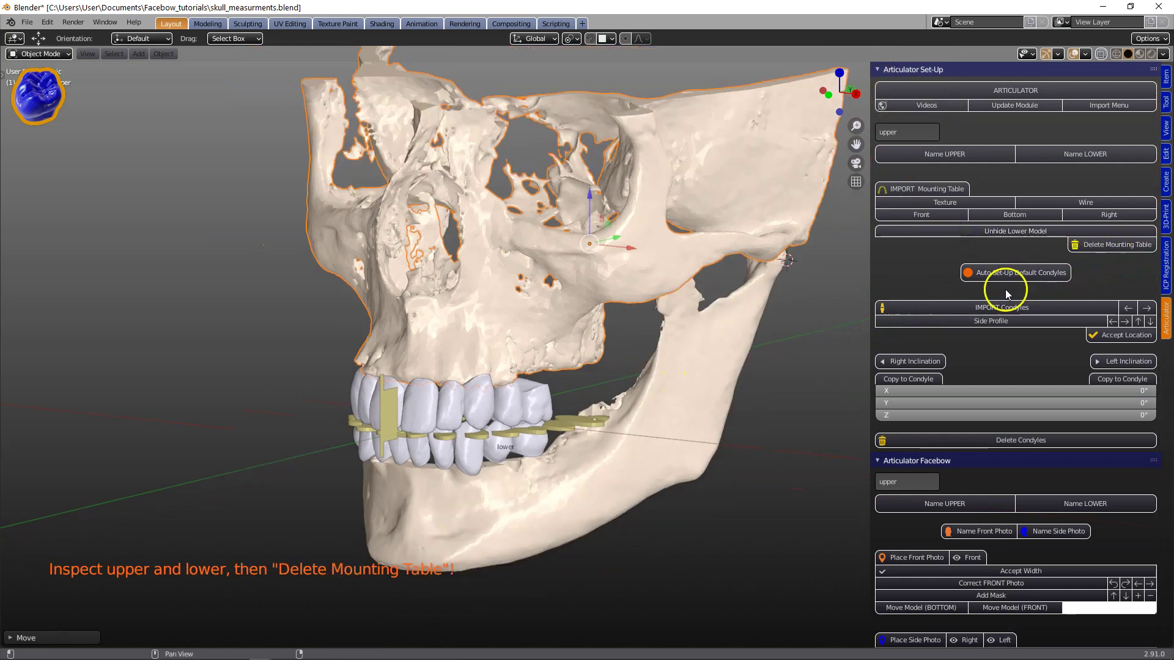
Hide the mounting table and collapse the Articulator Facebow and Articulator Constraints sections
scroll(1005, 289, "down", 10)
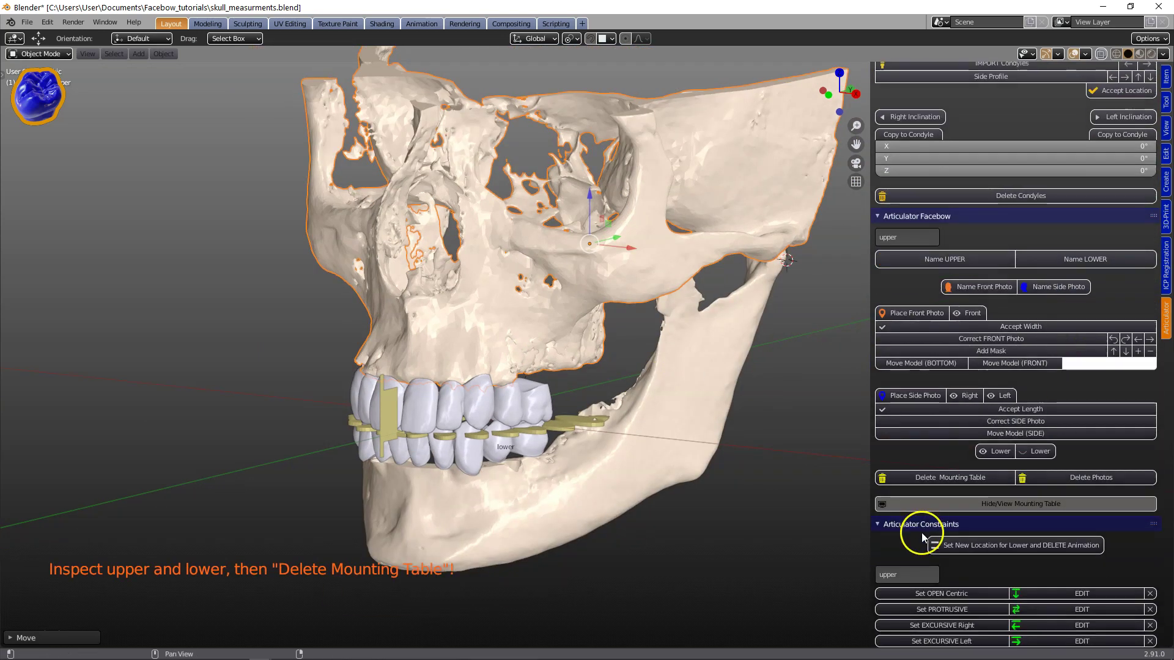
left_click(985, 502)
left_click(879, 217)
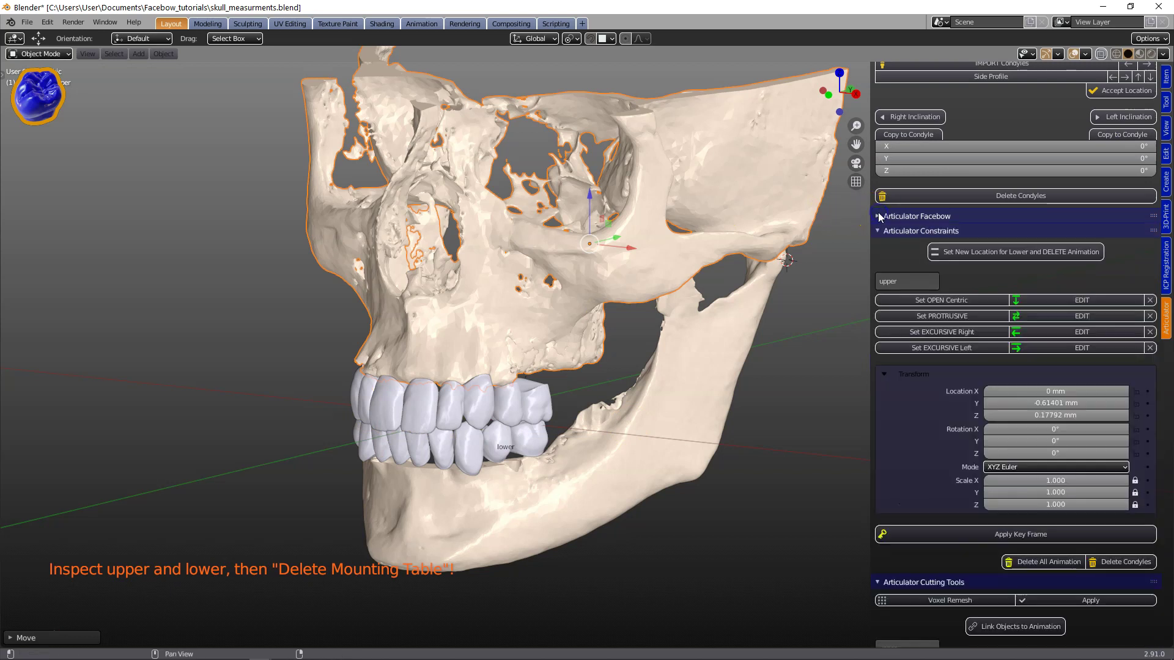
left_click(880, 231)
scroll(935, 263, "up", 10)
Import the condyles and turn on X-ray display to see them through the skull
mouse_move(572, 315)
middle_mouse_down()
mouse_move(587, 308)
mouse_move(553, 320)
mouse_move(574, 318)
middle_mouse_up()
left_click(929, 308)
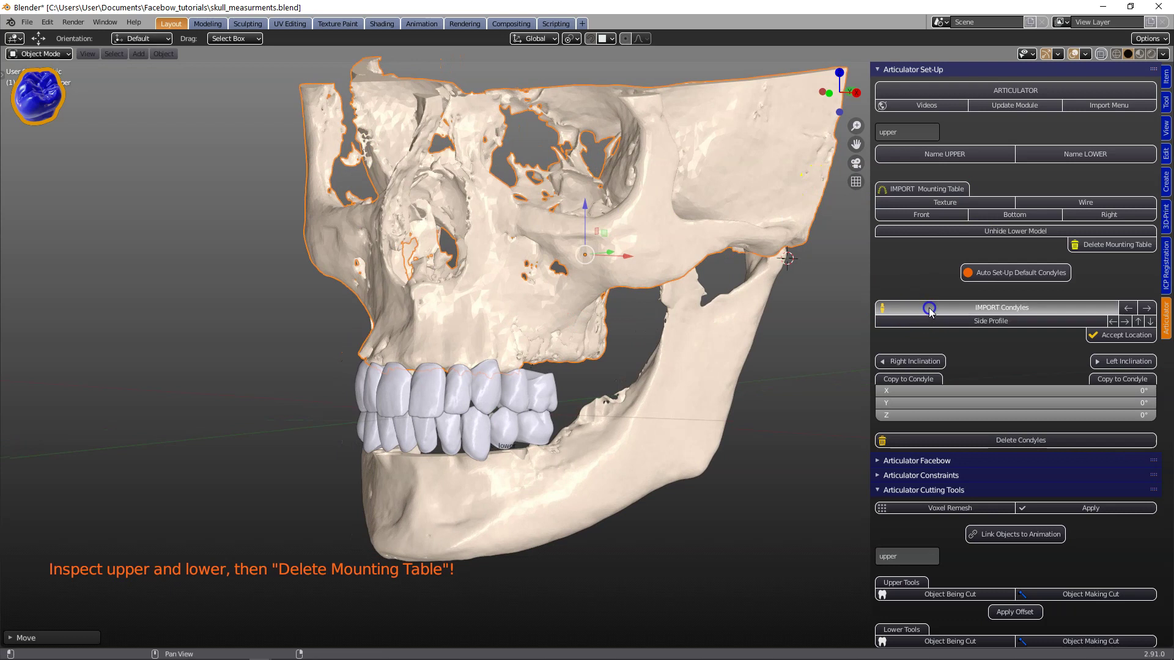
left_click(1101, 53)
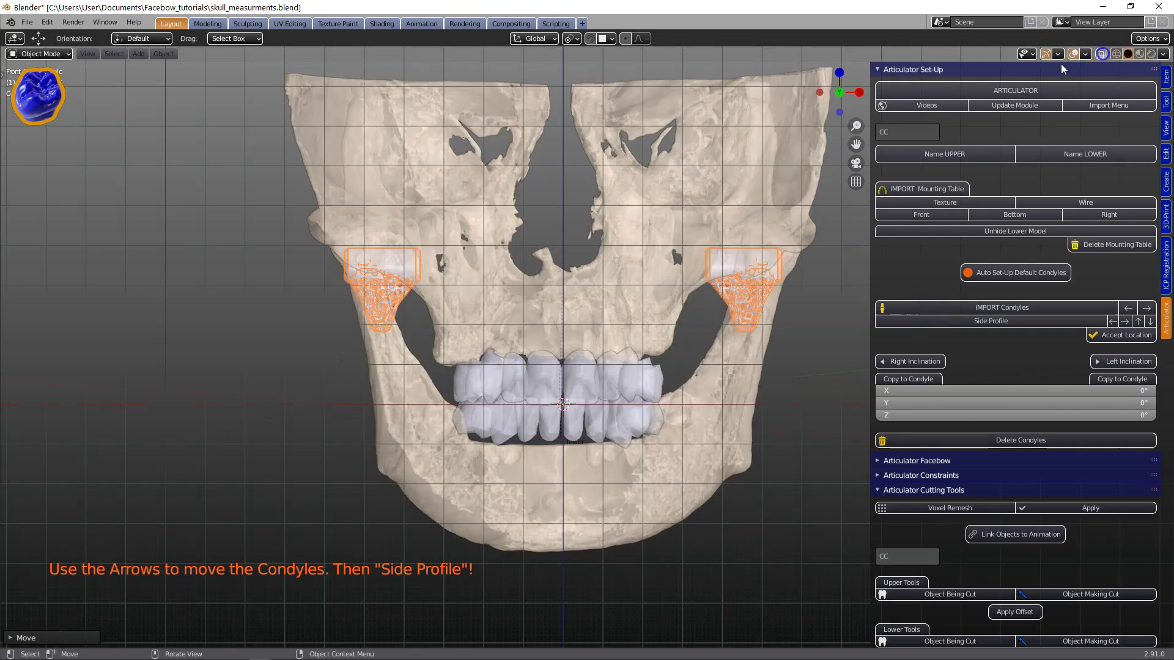
scroll(428, 266, "down", 3)
middle_click_drag(708, 278, 650, 277, "shift")
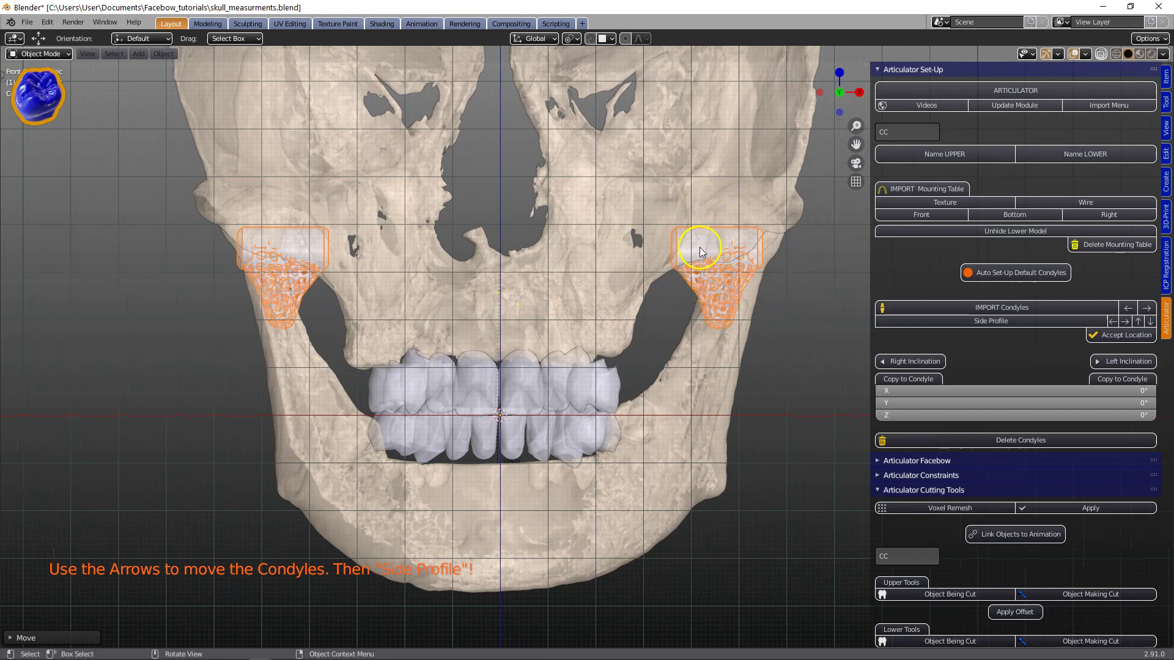
key("g")
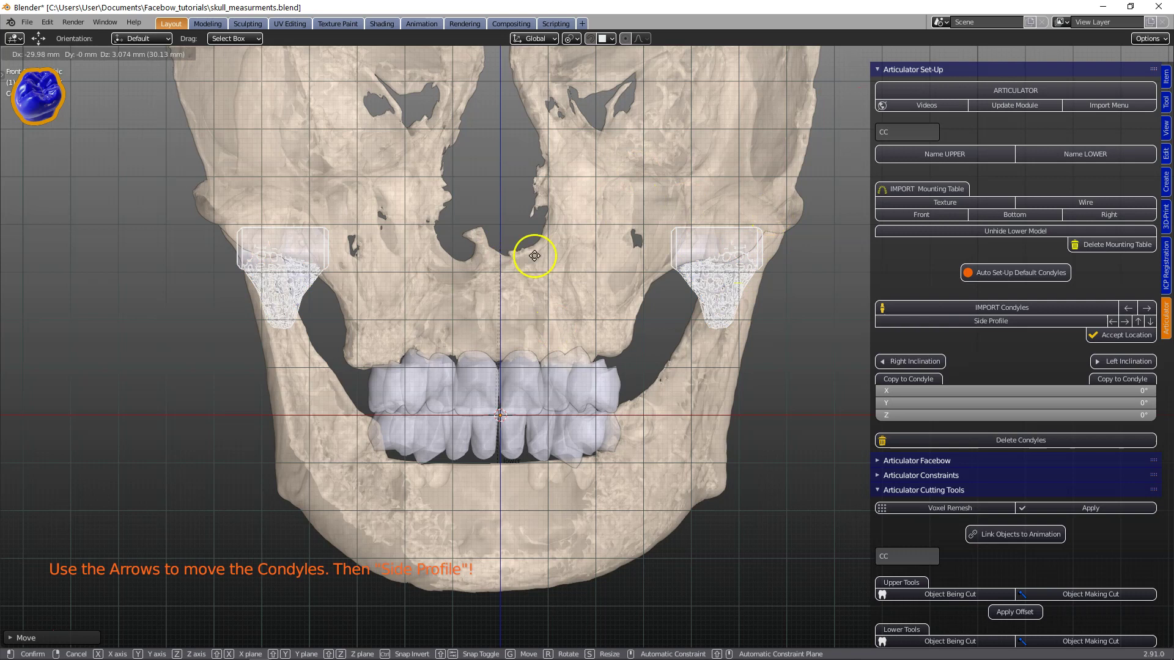
left_click_drag(562, 275, 664, 366)
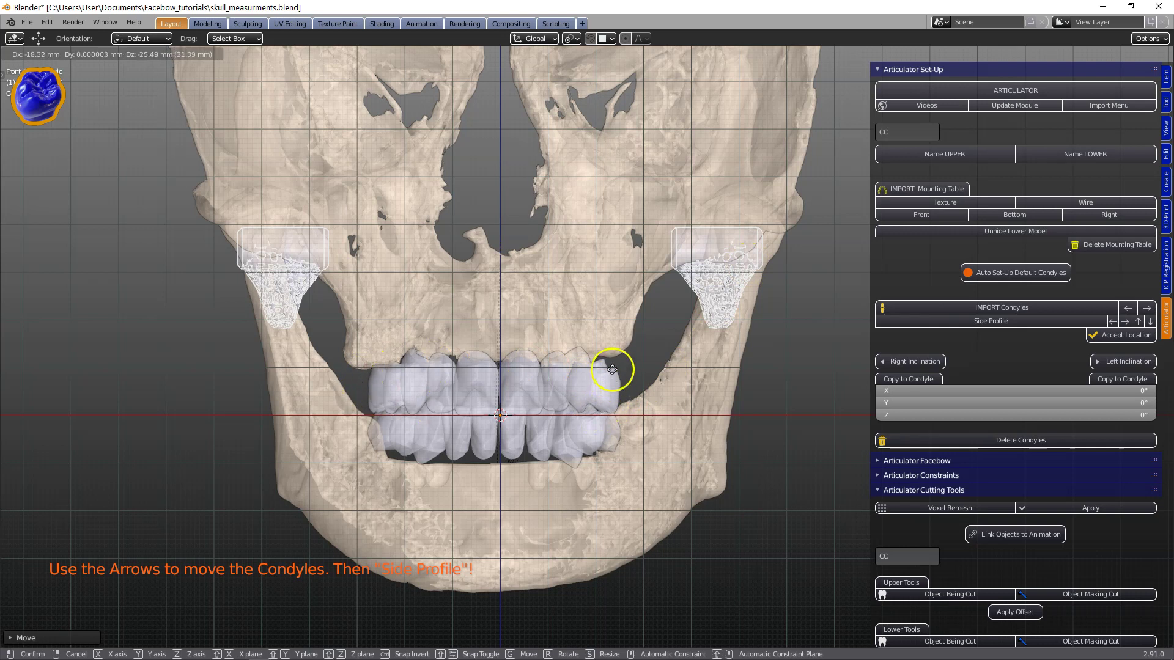
left_click_drag(695, 216, 757, 244)
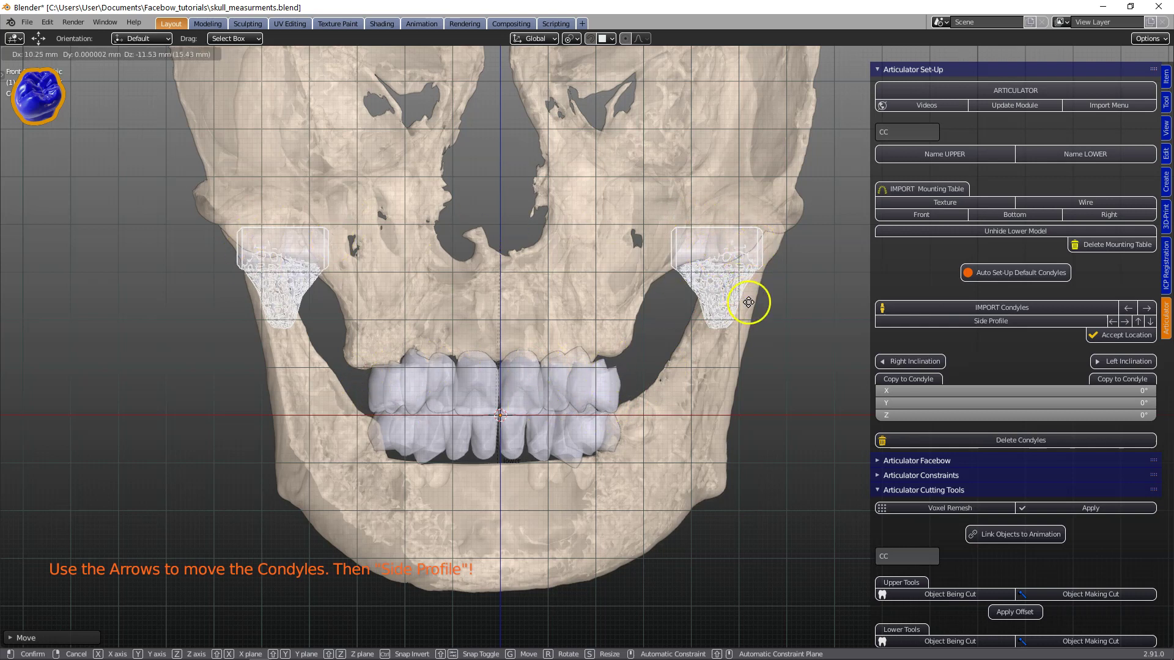
left_click_drag(775, 258, 909, 277)
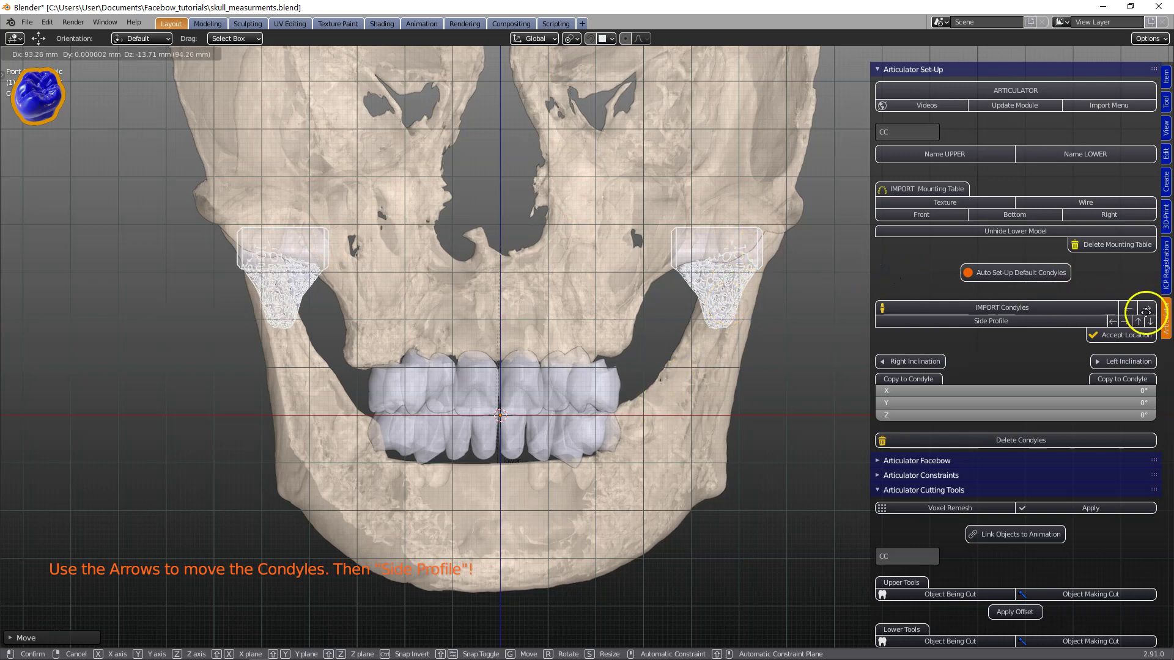
Spread the two condyles apart in repeated increments toward the outer sides of the jaw joints
left_click(1146, 306)
left_click(1146, 308)
left_click(1146, 308)
left_click(1147, 309)
left_click(1147, 309)
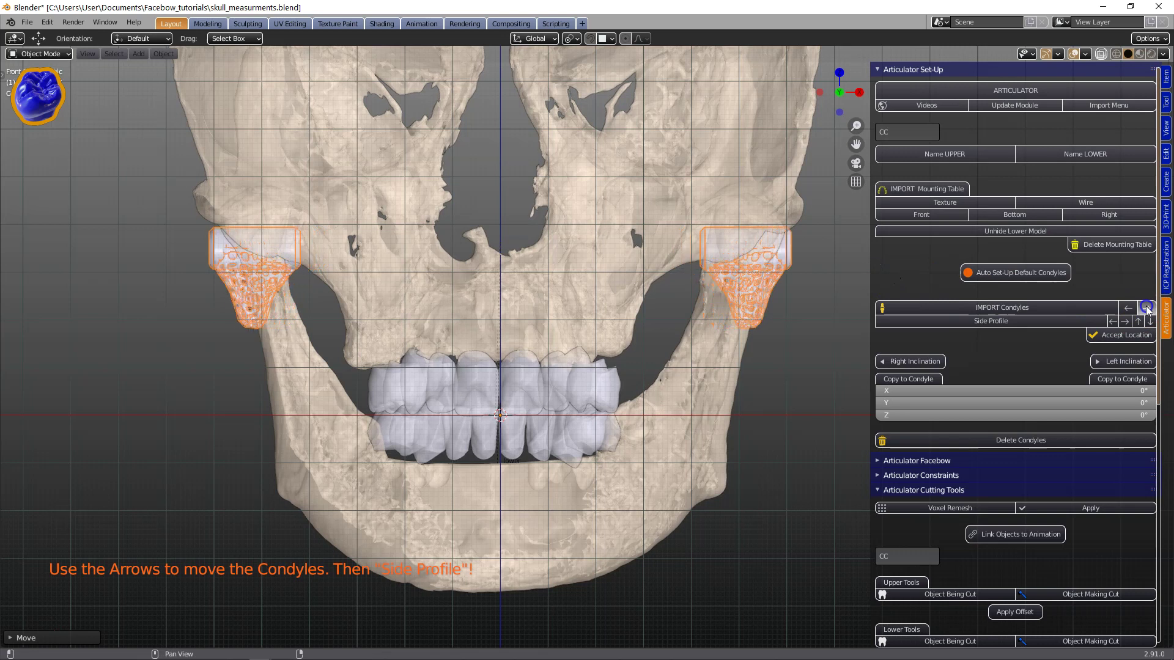
left_click(1147, 309)
left_click(1147, 310)
left_click(1147, 310)
Bring the condyles closer together in increments and check their overall width in the object dimensions
left_click(1128, 308)
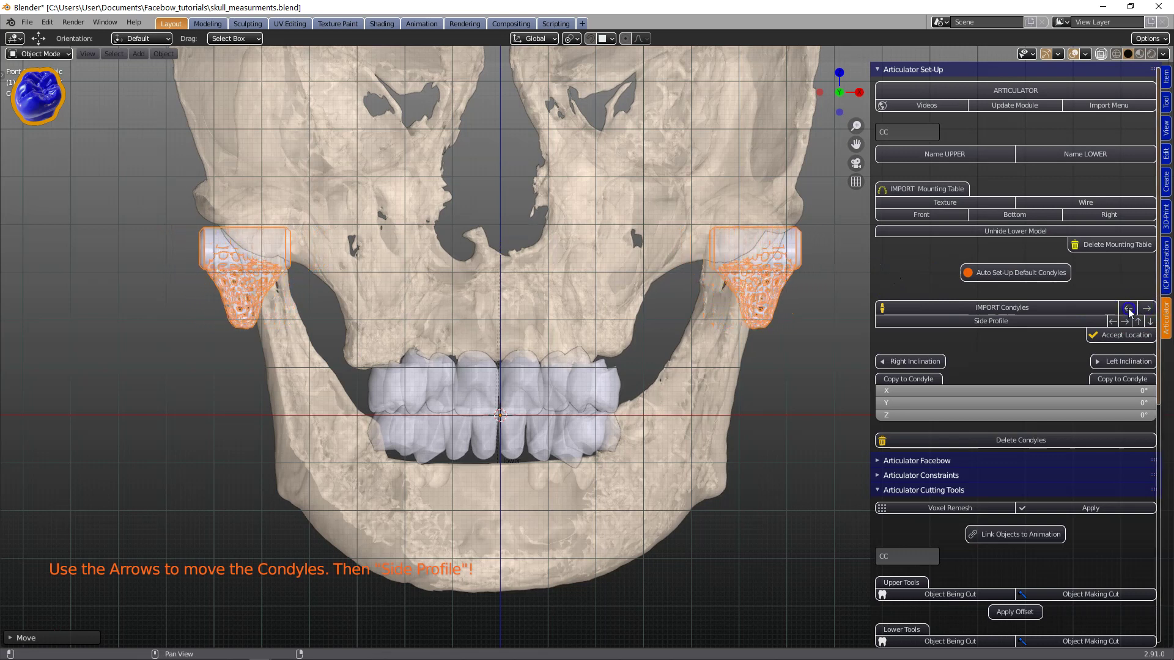
left_click(1129, 309)
left_click(1146, 309)
left_click(1128, 309)
left_click(1166, 74)
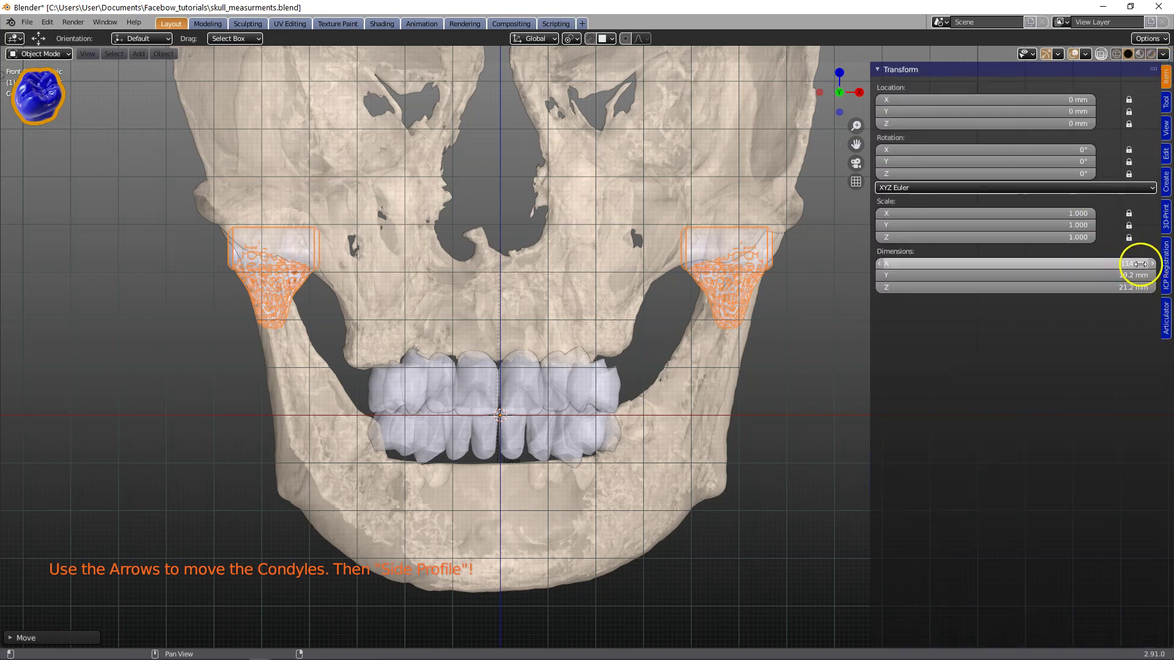
left_click(1152, 325)
Fine-tune the condyle spacing slightly wider to match the mandible's condyles and recheck the overall X dimension
left_click(1148, 307)
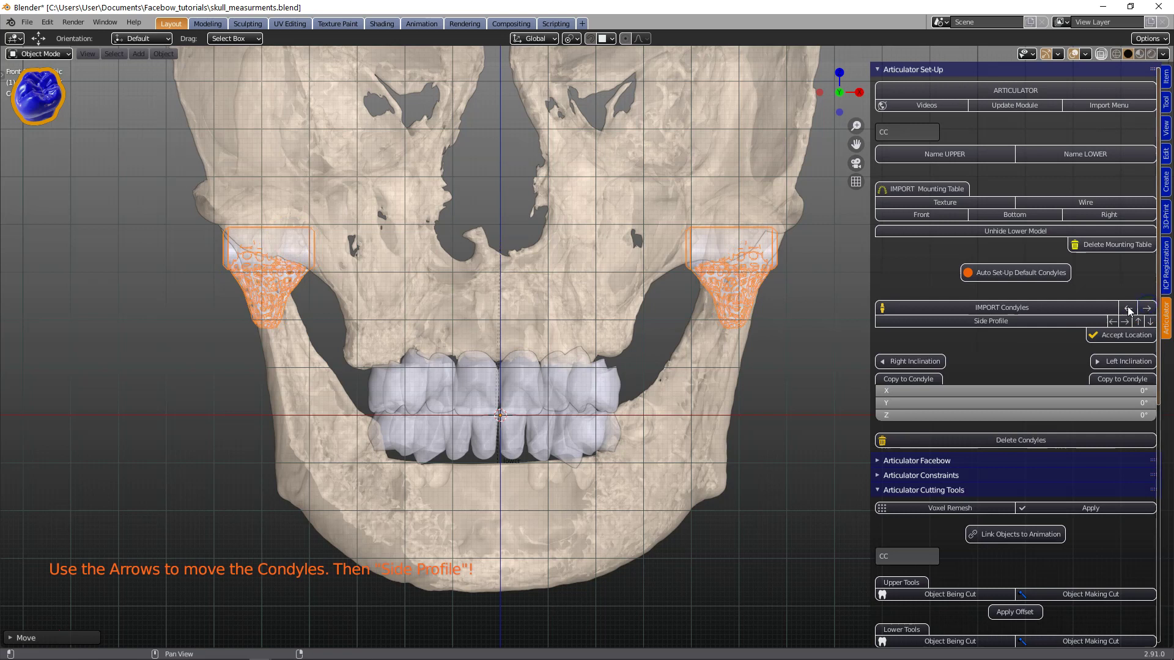
left_click(1127, 308)
left_click(1146, 307)
left_click(1147, 307)
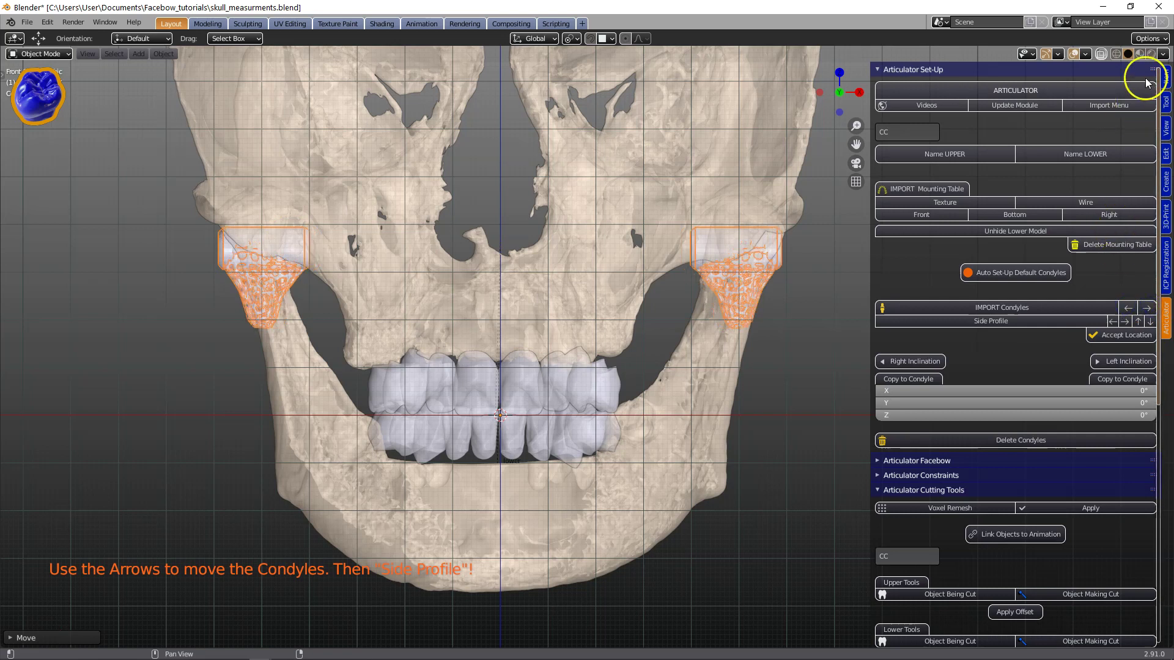
left_click(1165, 75)
left_click(1163, 319)
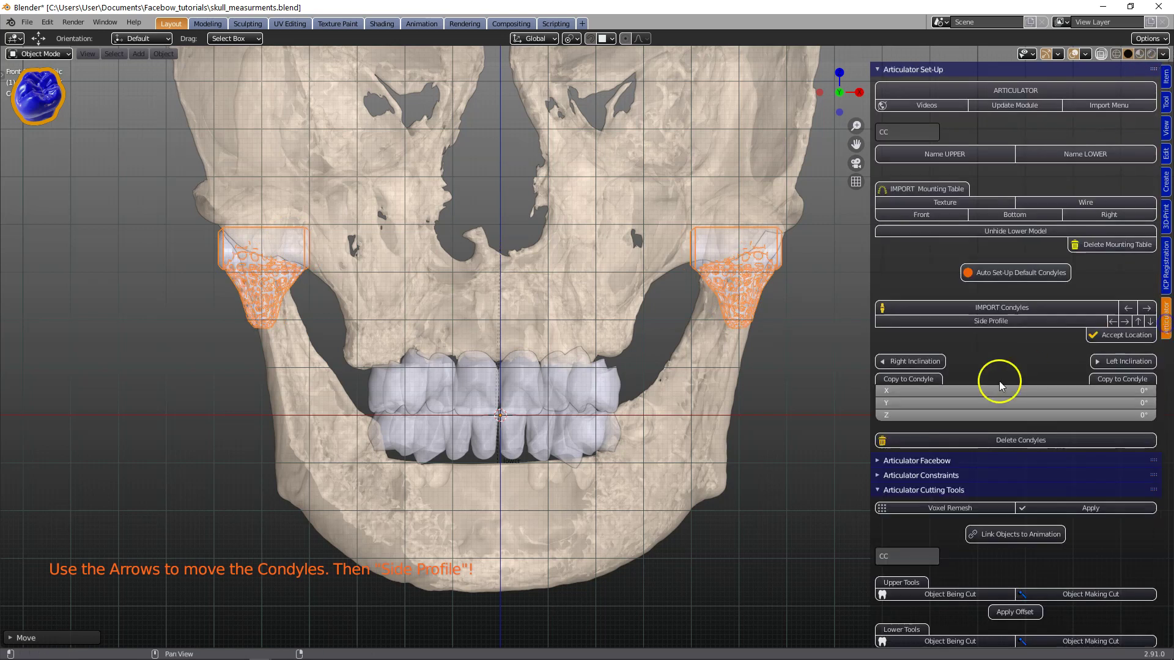
In side profile, shift the condyles three increments forward, two up and one back to fit the jaw joint
left_click(986, 322)
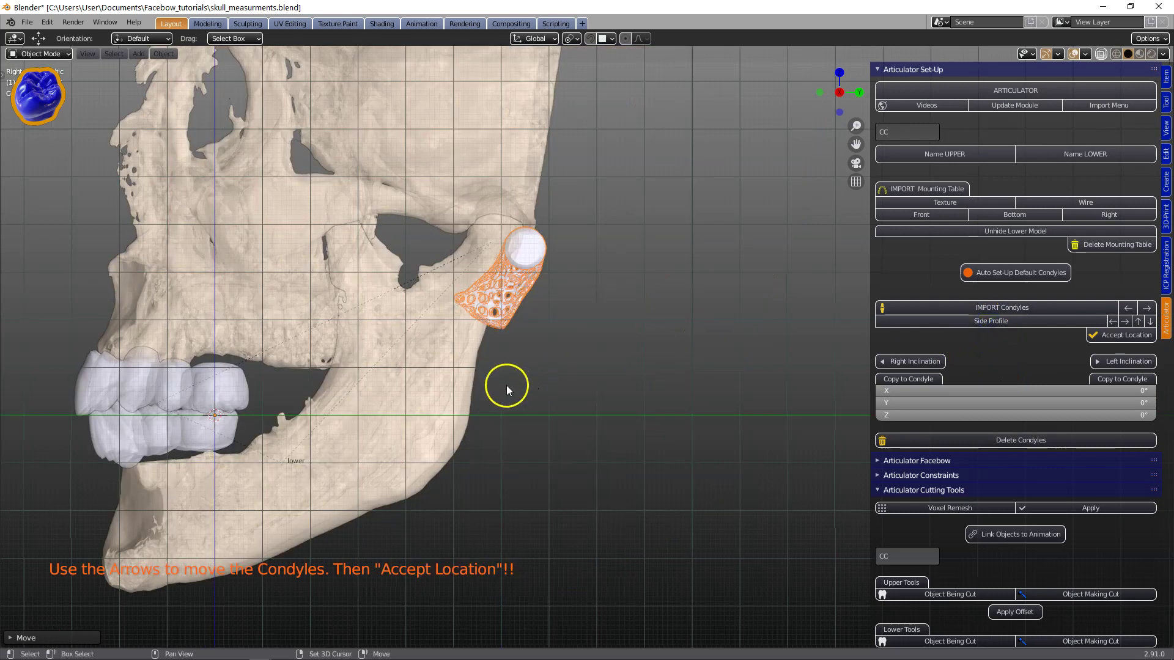
middle_click_drag(506, 385, 643, 467, "shift")
left_click(739, 511)
left_click(1111, 321)
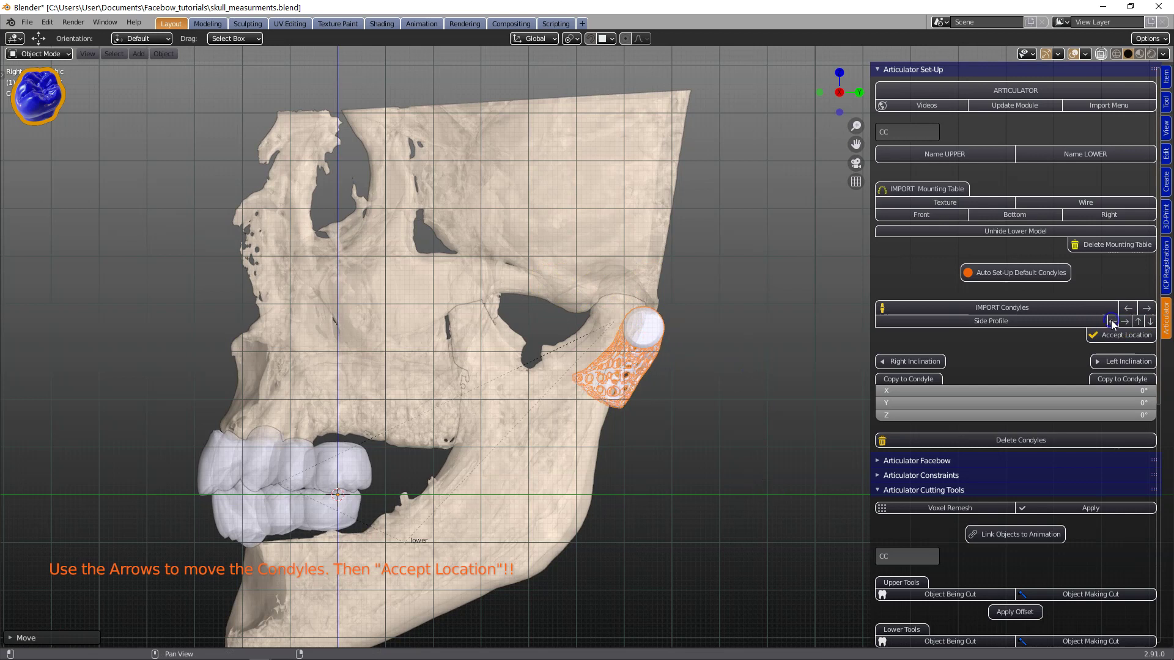
left_click(1112, 322)
left_click(1111, 322)
left_click(1137, 322)
left_click(1138, 321)
left_click(1125, 321)
Turn off X-ray display, check the condyles' position in the joint and accept their location
scroll(613, 339, "down", 2)
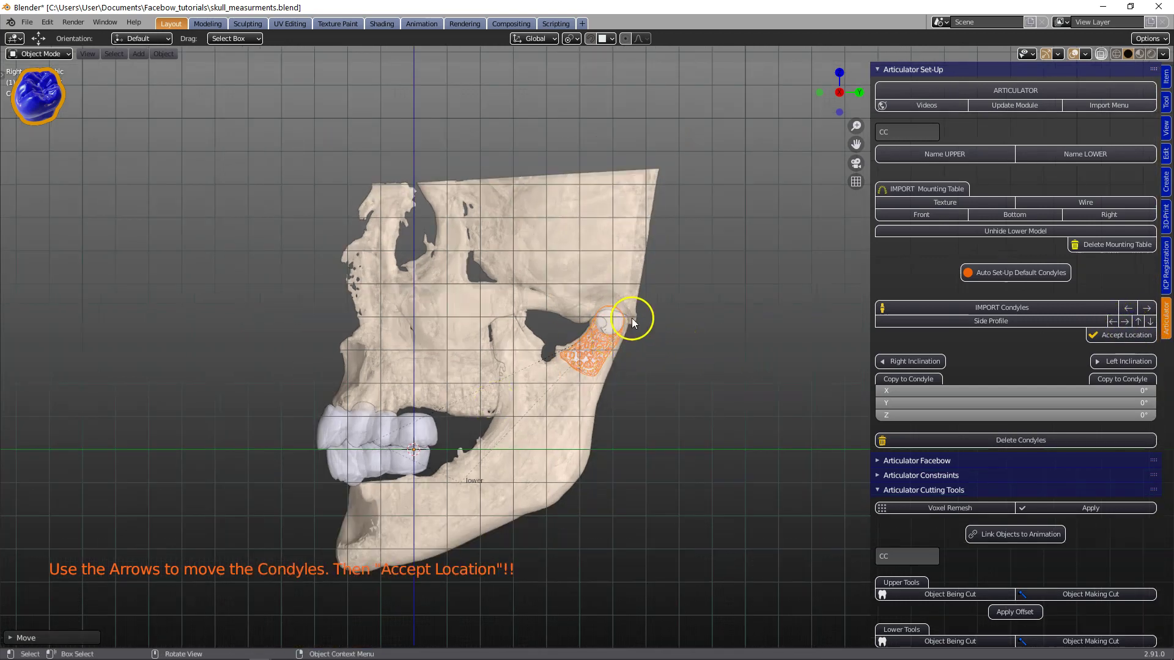
middle_click_drag(649, 273, 535, 364)
scroll(535, 365, "up", 3)
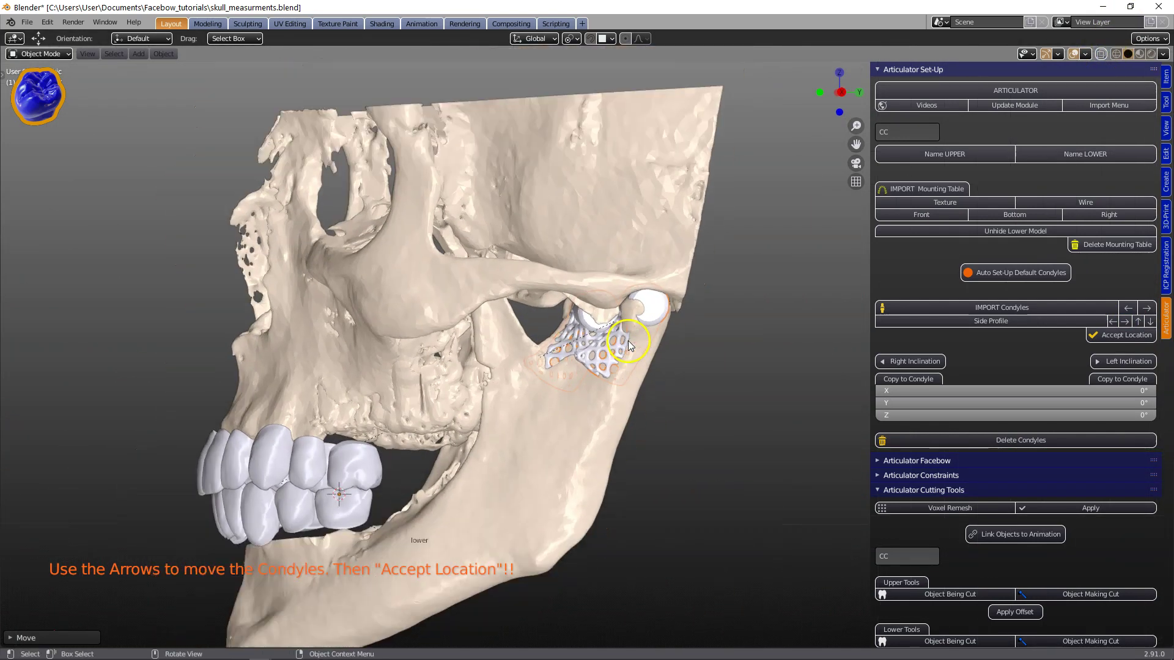
left_click(1125, 335)
scroll(689, 289, "up", 3)
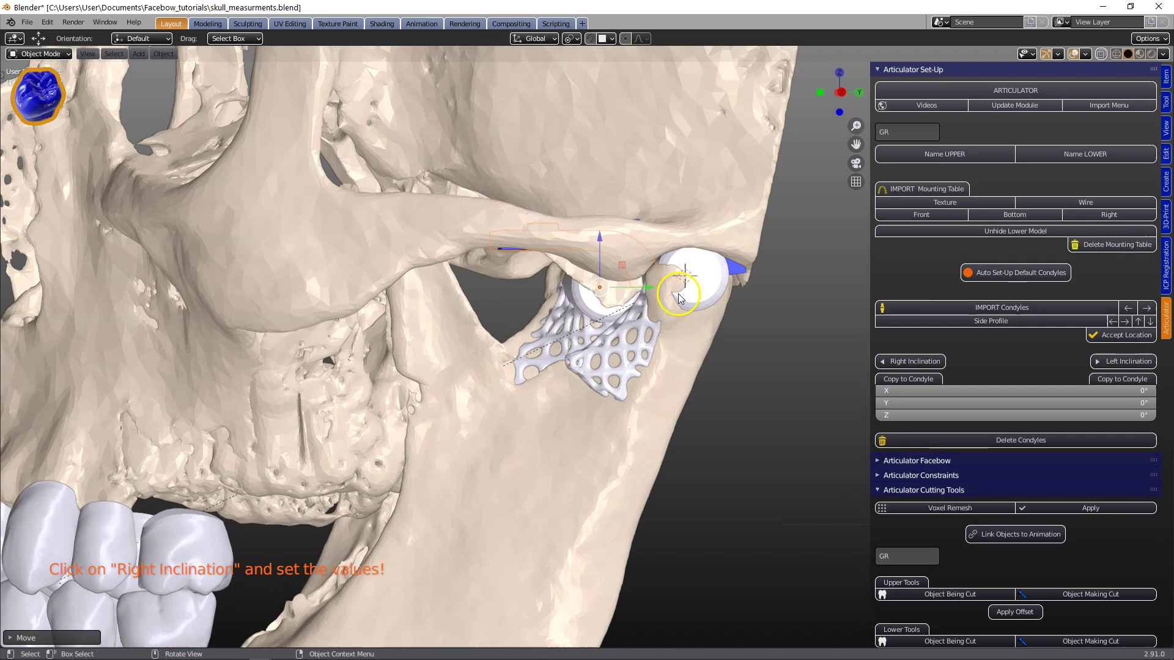
Inspect the placed condyles and the blue guide plates at the jaw joints on both sides of the skull
middle_click_drag(684, 288, 677, 246)
scroll(536, 259, "down", 5)
middle_click_drag(528, 361, 713, 341)
scroll(713, 337, "up", 5)
middle_click_drag(688, 300, 479, 358, "shift")
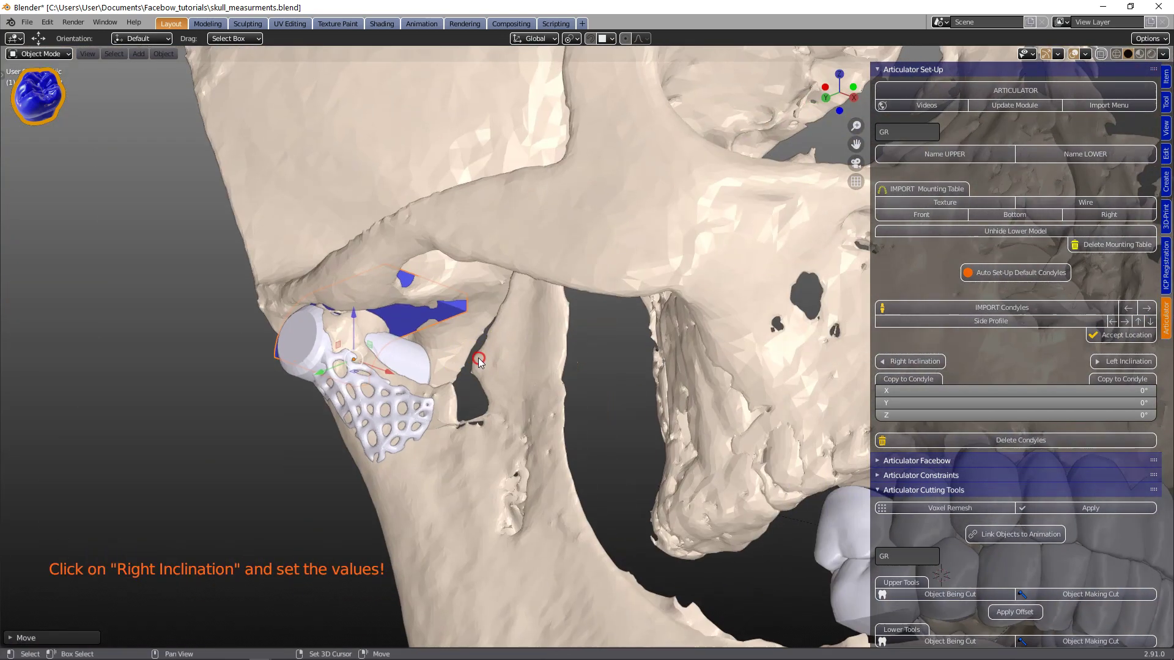
Activate the right condylar inclination and set its X angle to 33° on the right guide plate
middle_click_drag(636, 359, 816, 360)
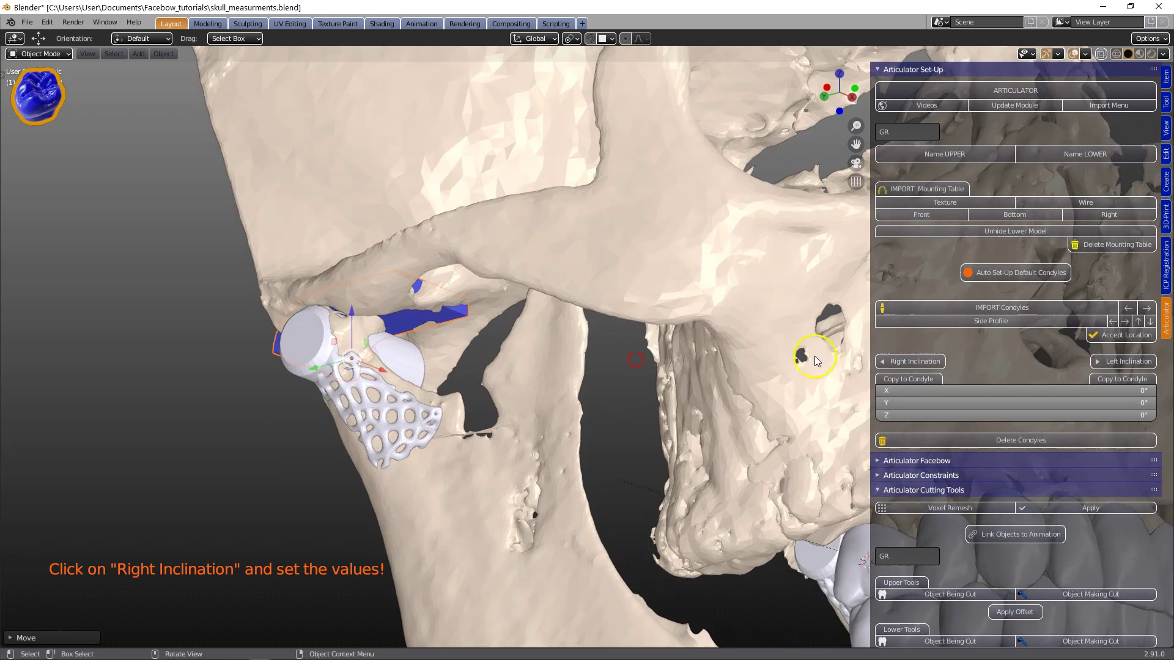
left_click(912, 363)
left_click_drag(1078, 391, 1031, 414)
middle_click_drag(533, 415, 565, 435)
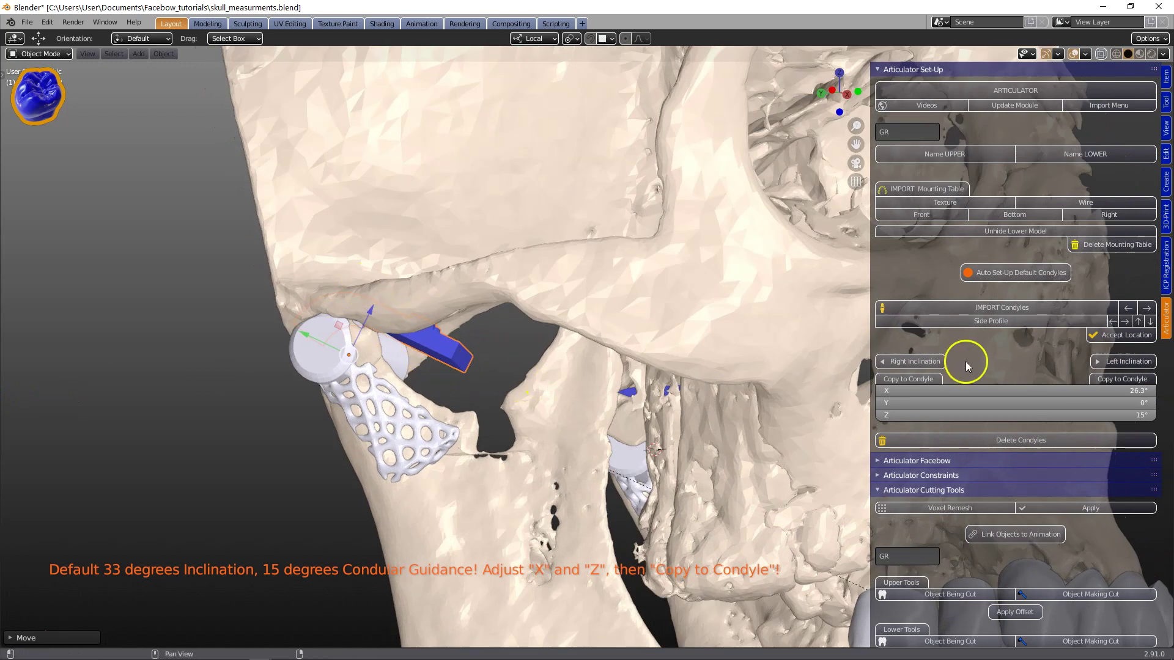
scroll(1075, 367, "down", 1)
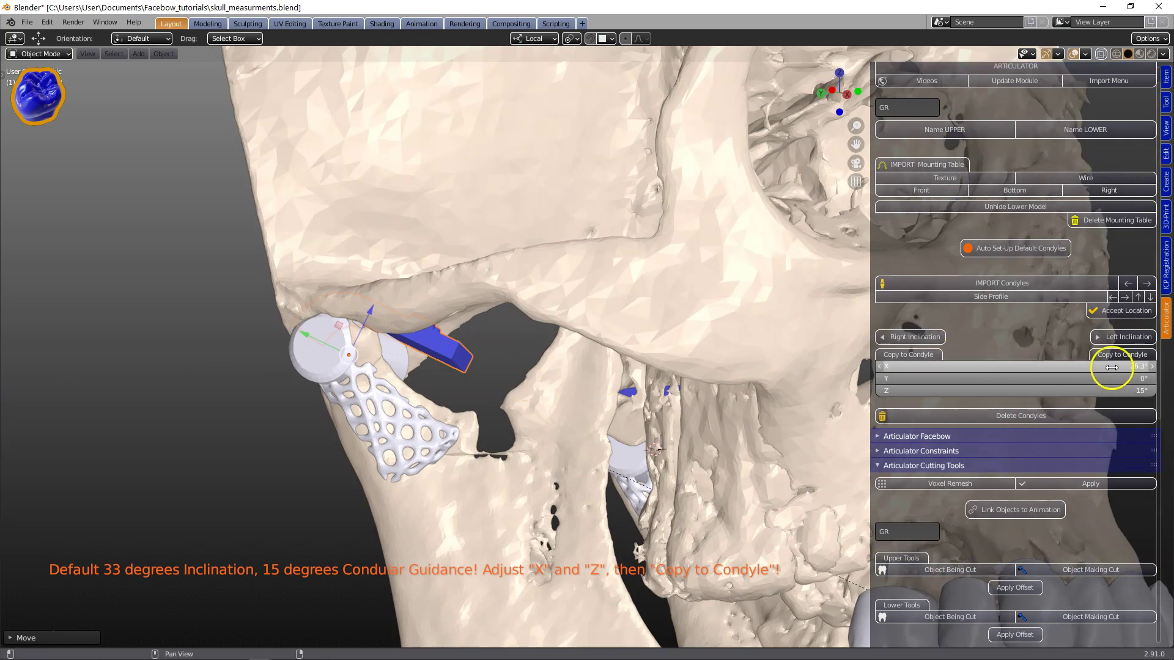
left_click_drag(1128, 366, 84, 354)
left_click(1128, 367)
type("33")
key("Return")
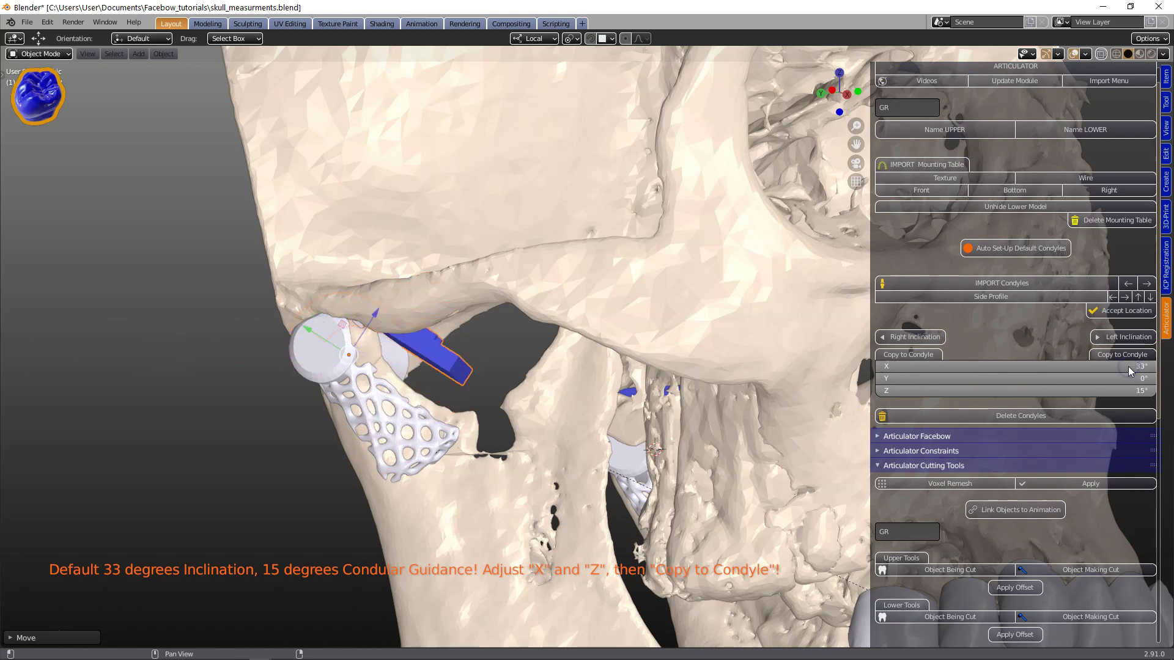
Try the right guide plate's Z angle at 38.6° and set it back to 15°
middle_click_drag(365, 425, 411, 183)
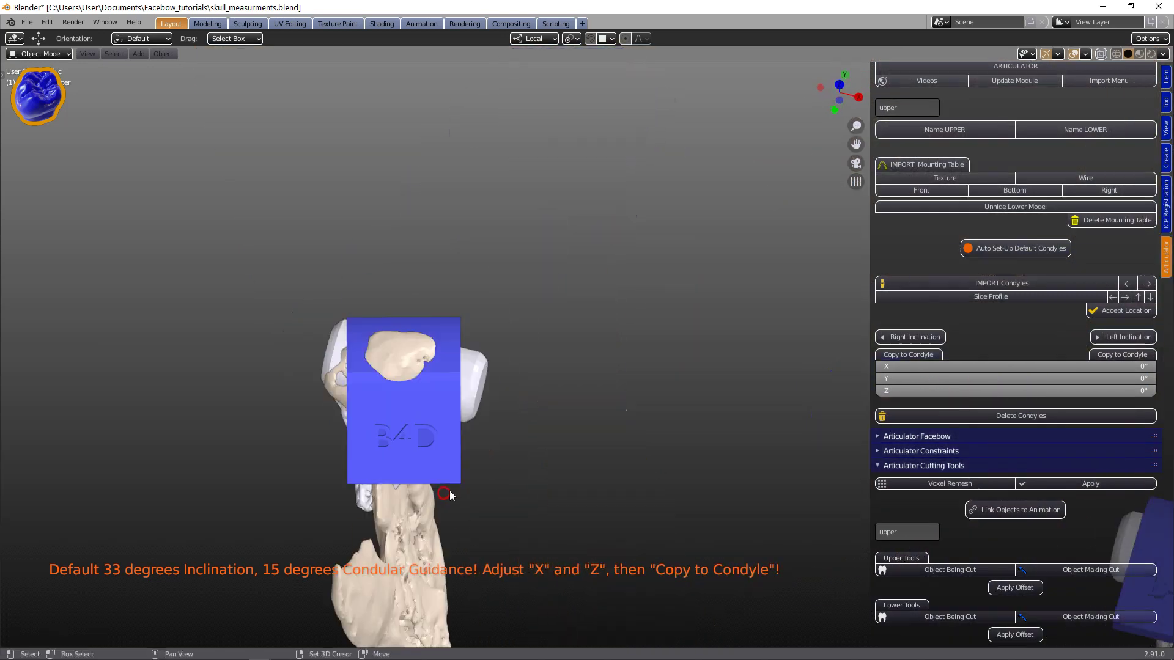
scroll(602, 471, "down", 3)
middle_click_drag(584, 457, 576, 283, "shift")
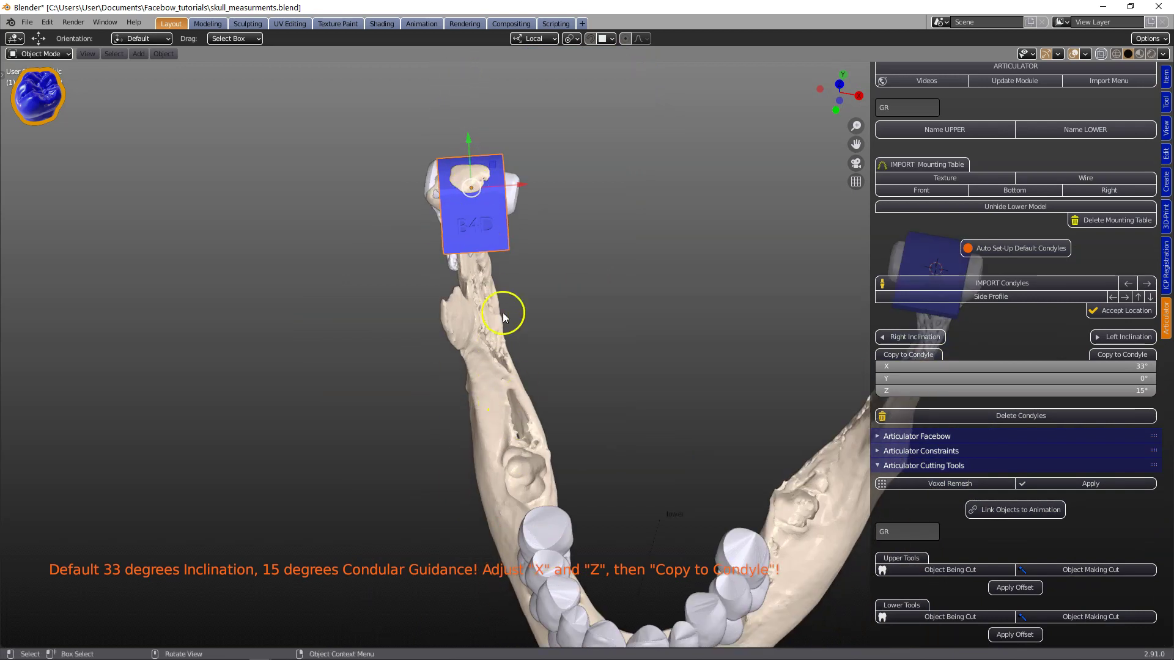
middle_click_drag(665, 348, 529, 416, "shift")
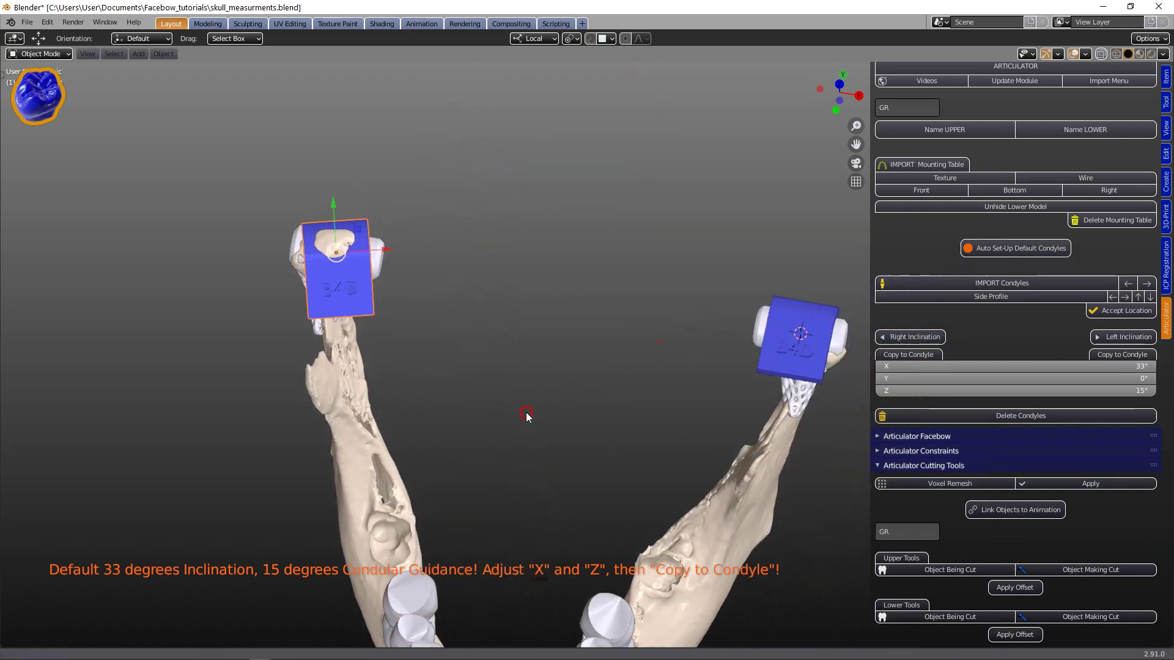
left_click_drag(1071, 395, 1107, 392)
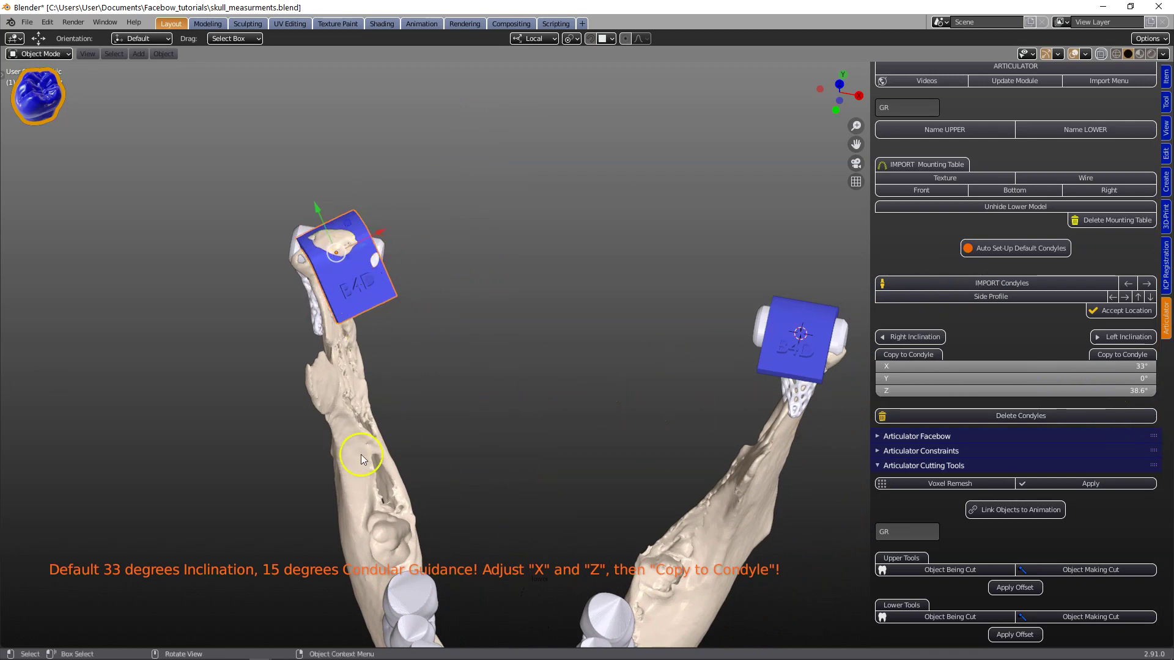
left_click(1030, 394)
type("15")
key("Return")
Copy the right inclination to its condyle, and activate the left inclination and copy it to the left condyle
middle_click_drag(448, 336, 465, 315)
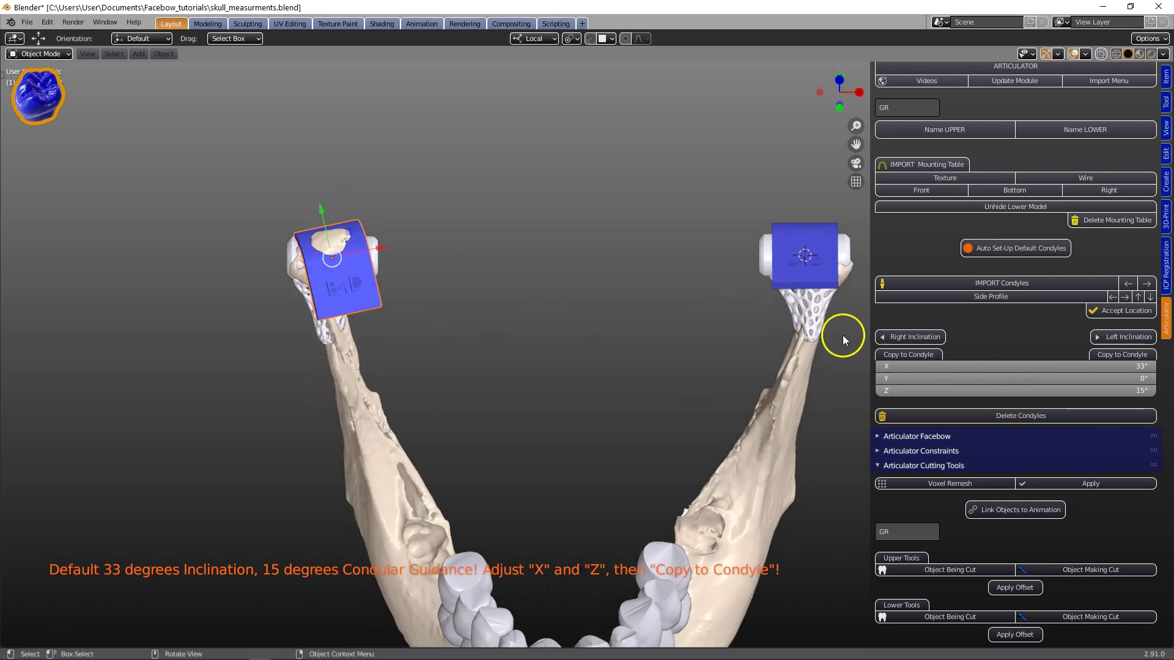
left_click(904, 355)
left_click(1120, 337)
left_click(1122, 354)
Show the articulator constraints and start the open centric movement in right side view
middle_click_drag(689, 374, 555, 340)
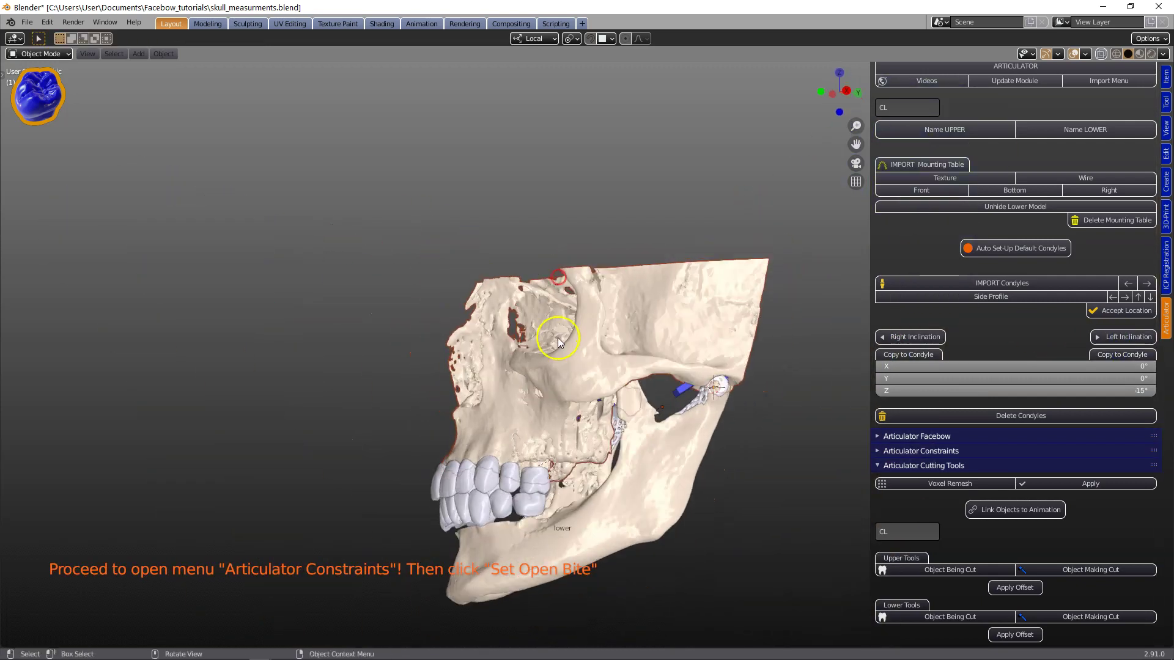
scroll(581, 397, "down", 1)
middle_click_drag(583, 408, 555, 348, "shift")
left_click(880, 452, "ctrl")
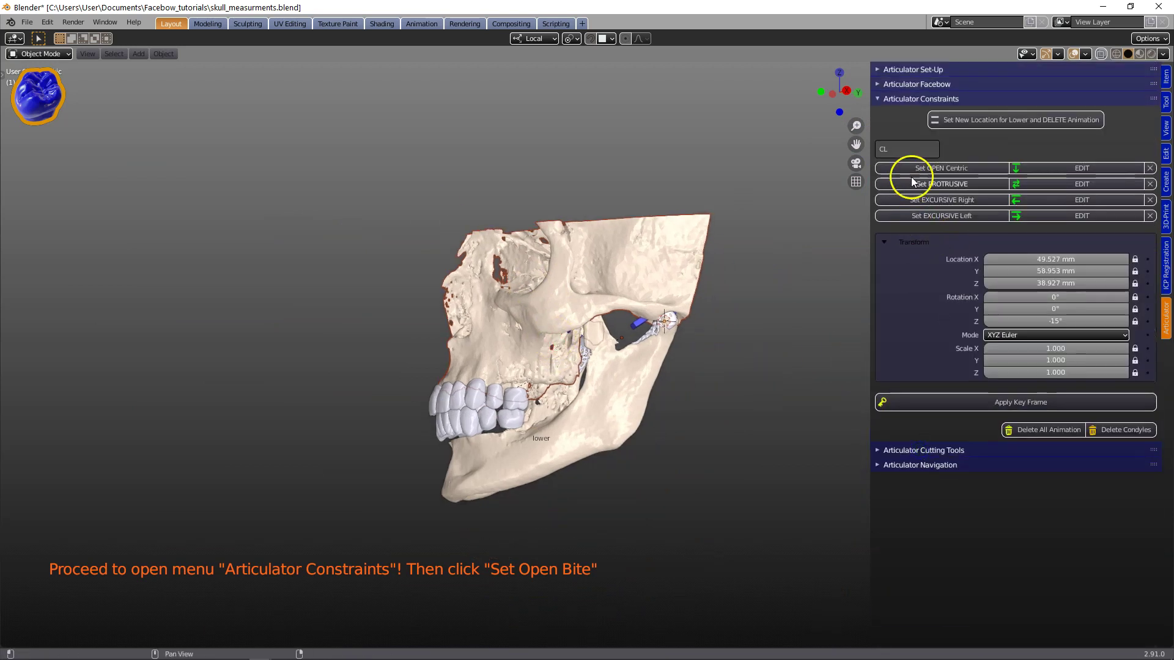
left_click(944, 169)
middle_click_drag(605, 428, 592, 282, "ctrl")
key("grave")
left_click(795, 324)
Set the open bite's Rotation X to 5° and apply the key frame
left_click(1034, 297)
type("38.5")
key("Return")
left_click_drag(742, 309, 1075, 224)
type("5")
key("Return")
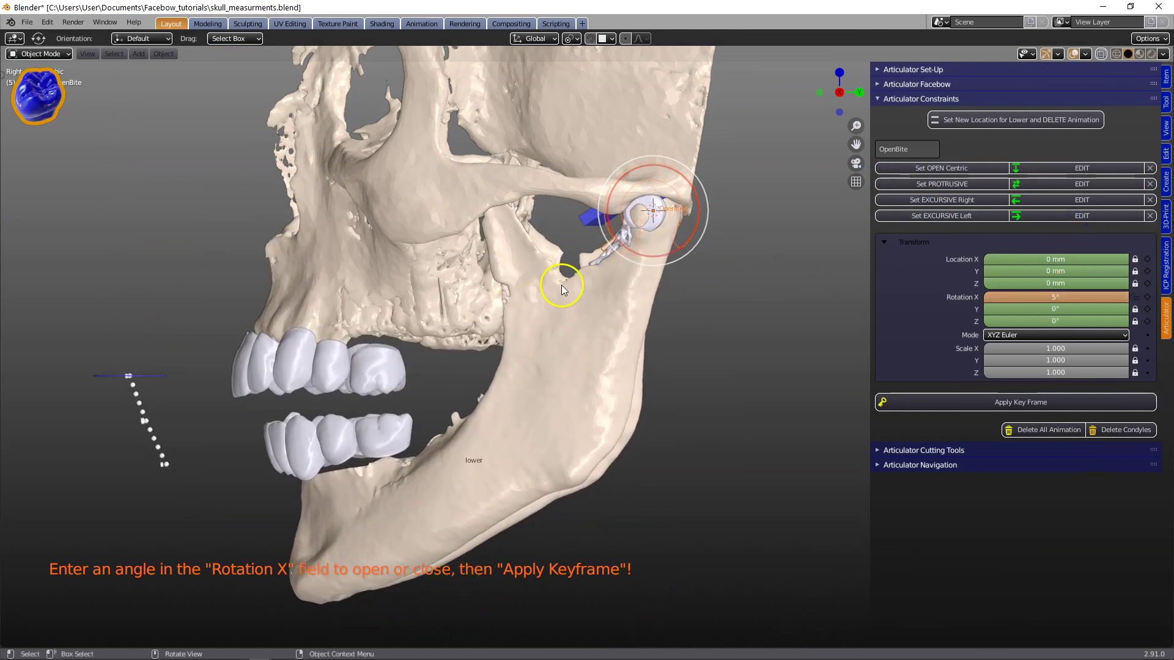
left_click(1003, 404)
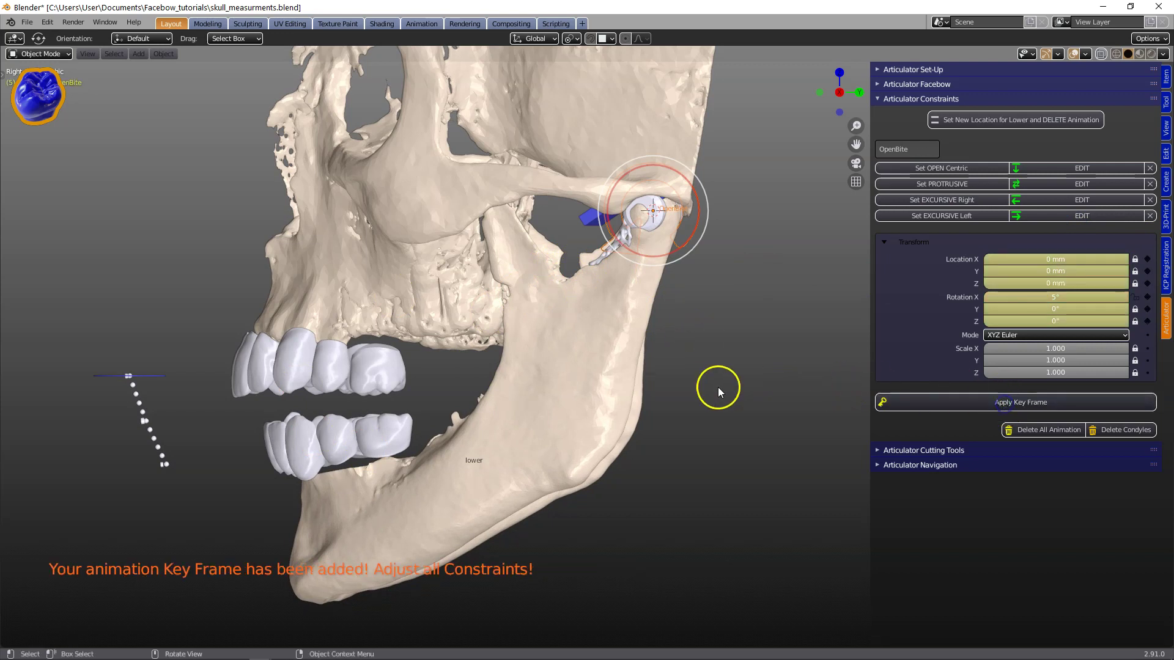
Show a timeline below the 3D view, return the open bite animation to frame 0 and reduce the timeline's height
left_click(9, 649)
left_click_drag(5, 643, 14, 567)
left_click(14, 576)
left_click(163, 480)
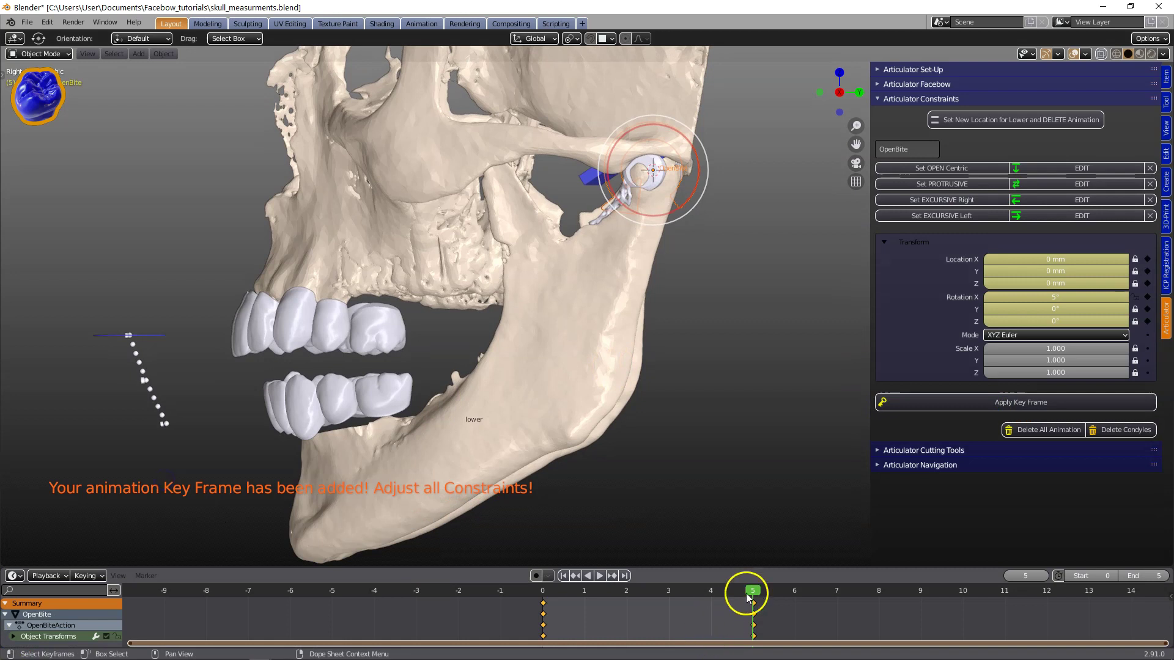
key("shift+Left")
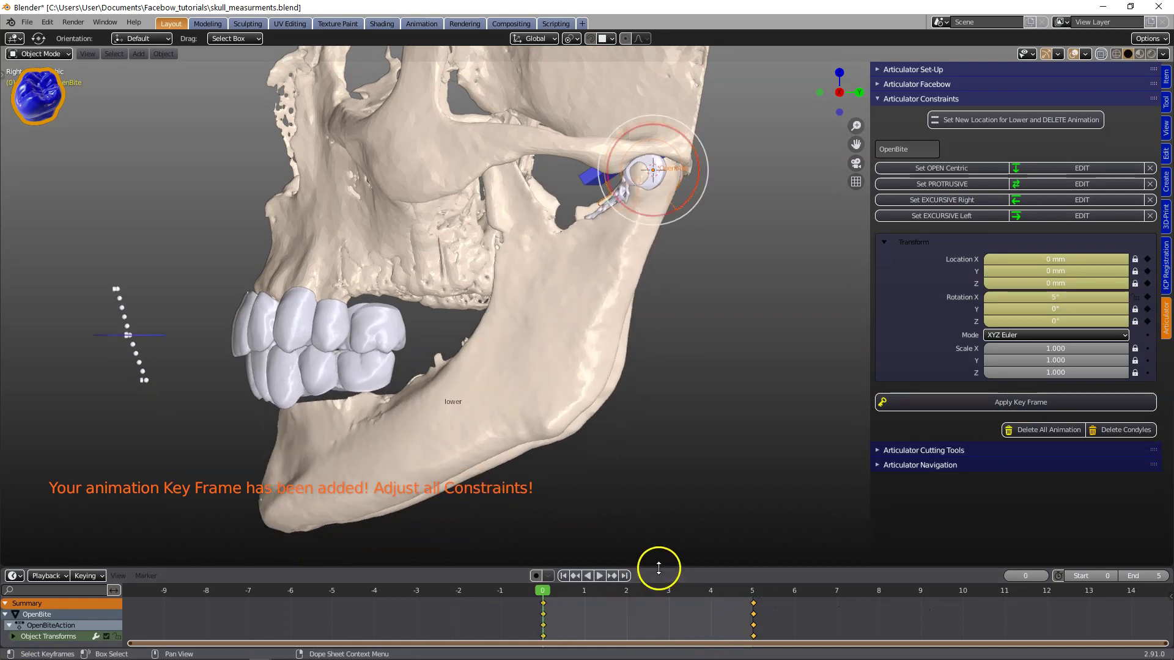
left_click_drag(658, 568, 658, 600)
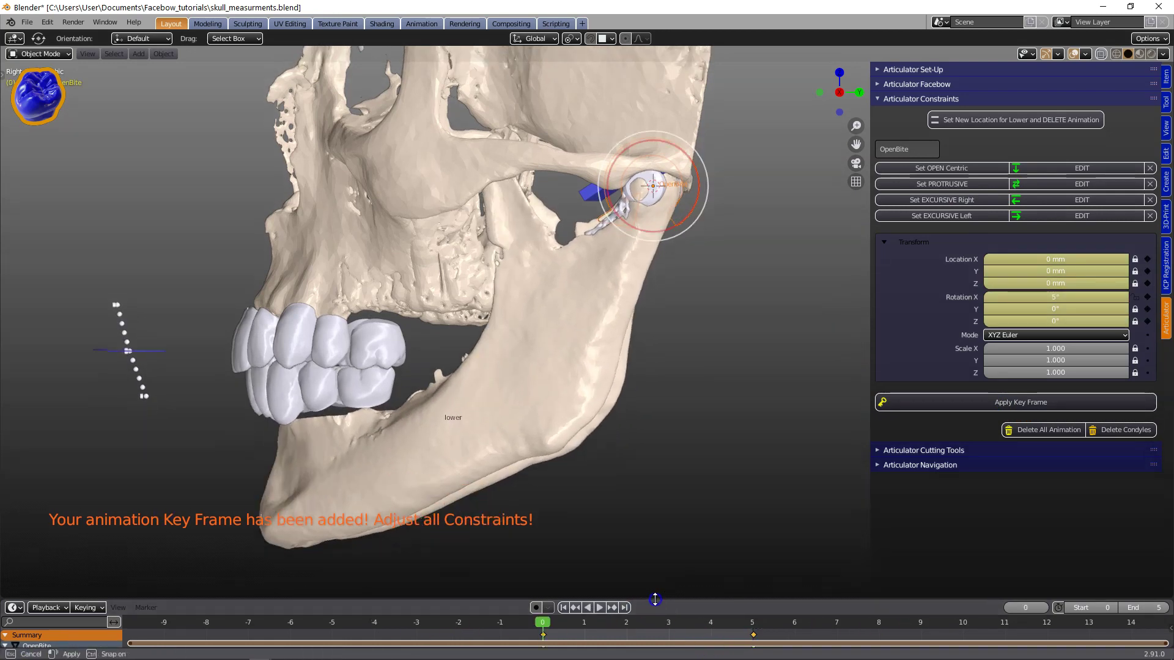
Create the protrusive movement with Location Y about -3.76 mm, Z about -2.44 mm and Rotation X -0.6°, and apply its key frame
left_click(948, 182)
left_click_drag(696, 157, 681, 179)
middle_click_drag(564, 295, 450, 310)
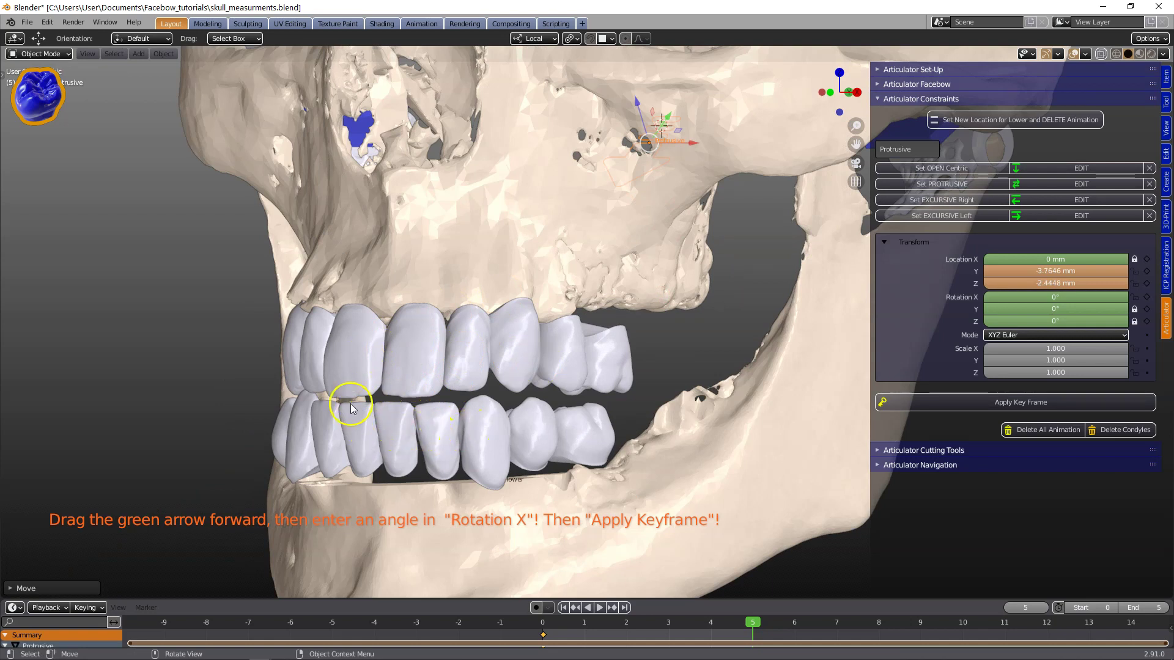
left_click_drag(1036, 296, 1035, 291)
middle_click_drag(615, 336, 636, 334)
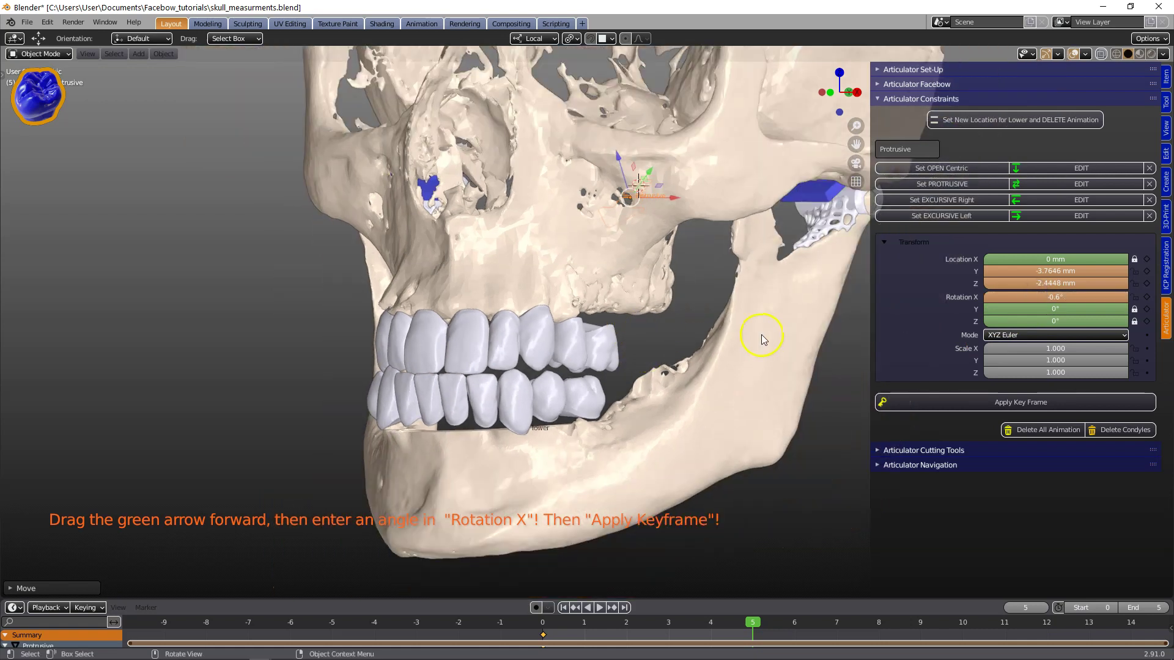
middle_click_drag(566, 315, 544, 316)
left_click(883, 403)
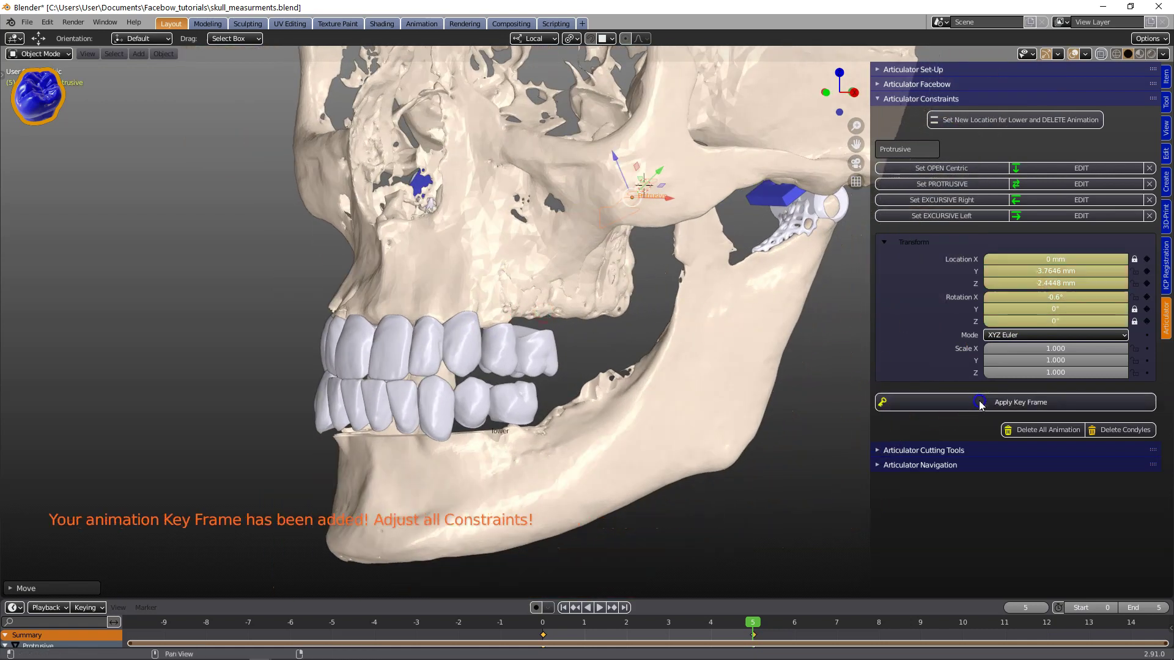
Review the protrusive animation from the right side with X-ray display on, and stop playback and turn X-ray off
middle_click_drag(587, 569, 687, 578)
left_click_drag(542, 626, 753, 625)
key("grave")
left_click(805, 323)
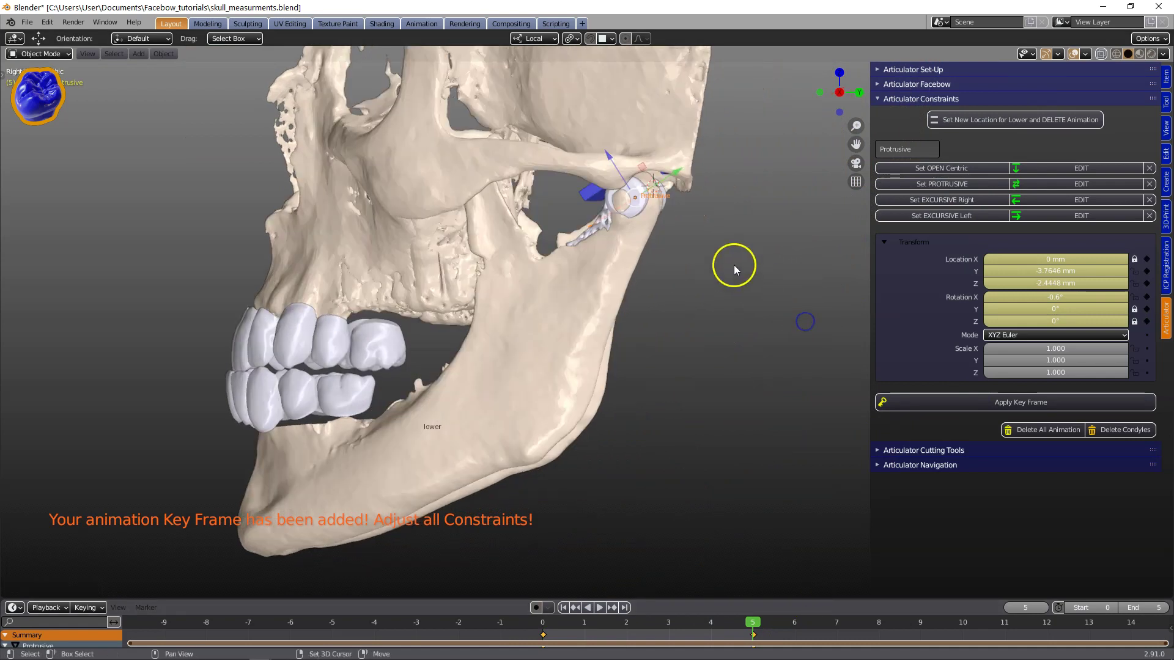
left_click(1100, 54)
scroll(658, 494, "up", 3)
scroll(658, 494, "down", 3)
key("space")
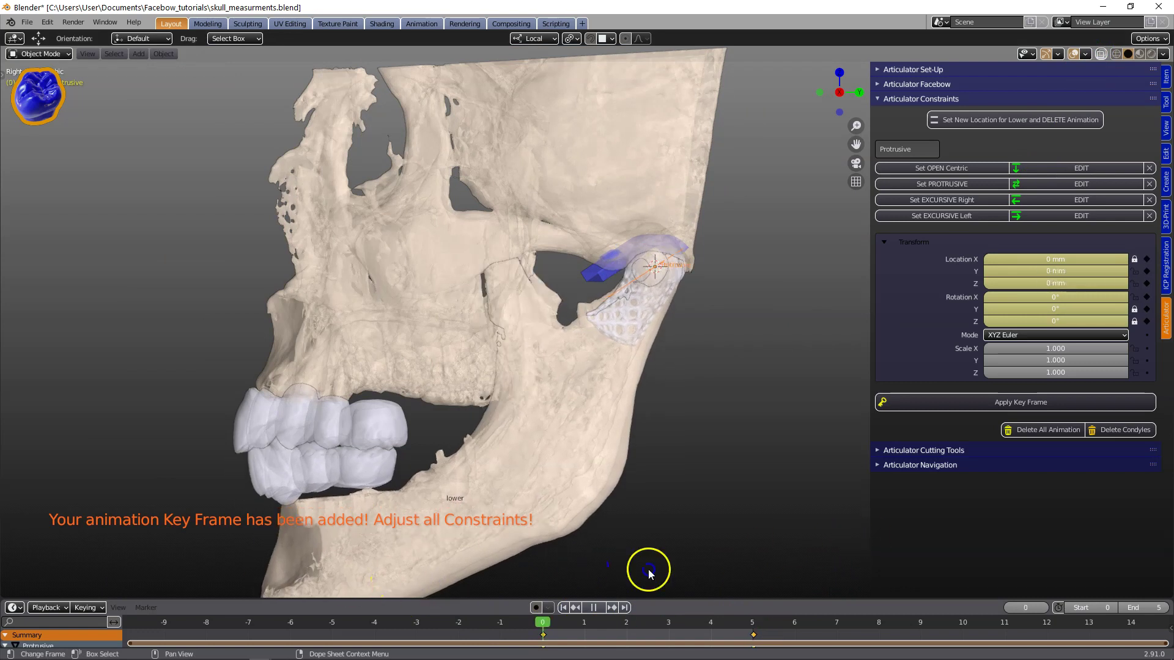
key("space")
left_click(1099, 54)
Start the right excursive movement and set its Location X to -1 mm for the Bennett shift
scroll(577, 325, "down", 2)
middle_click_drag(567, 361, 716, 363)
left_click(942, 200)
middle_click_drag(585, 371, 534, 361)
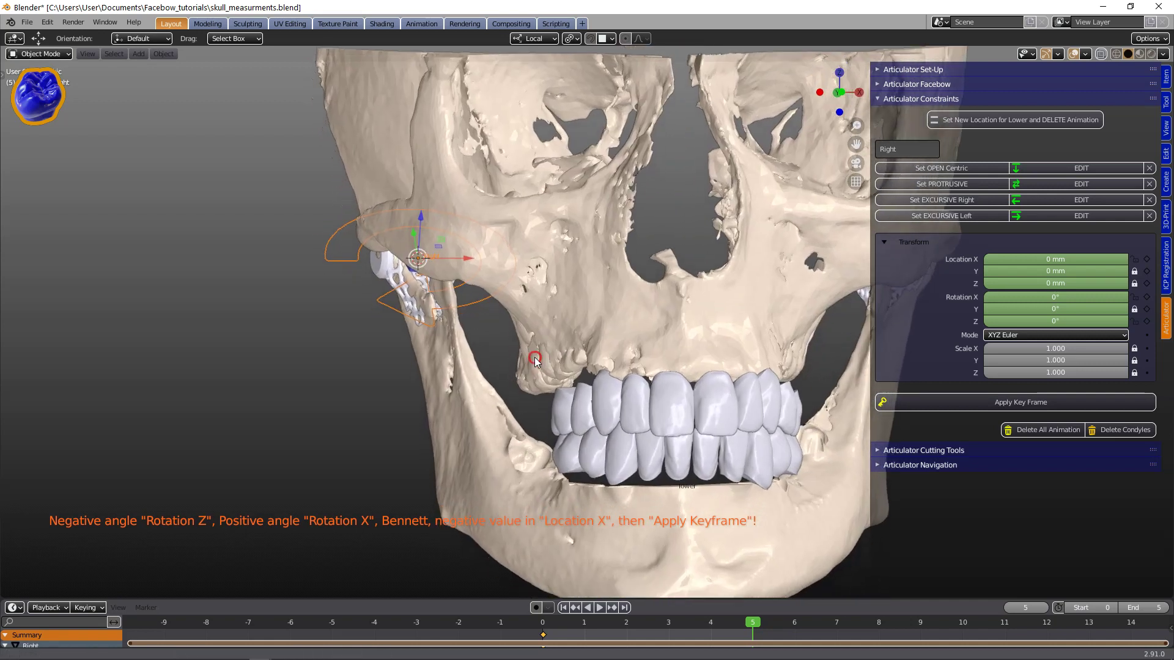
scroll(688, 311, "up", 1)
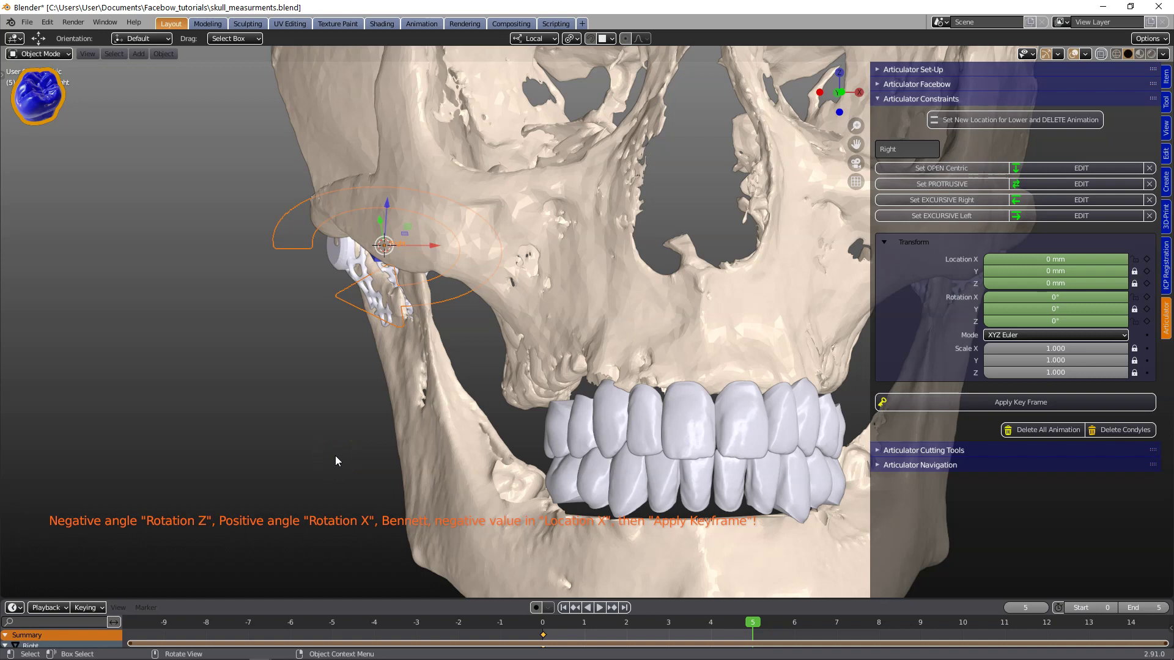
mouse_move(1049, 261)
left_mouse_down()
mouse_move(992, 265)
mouse_move(838, 524)
mouse_move(587, 236)
mouse_move(776, 567)
mouse_move(746, 406)
mouse_move(434, 446)
mouse_move(851, 374)
mouse_move(1055, 259)
left_mouse_up()
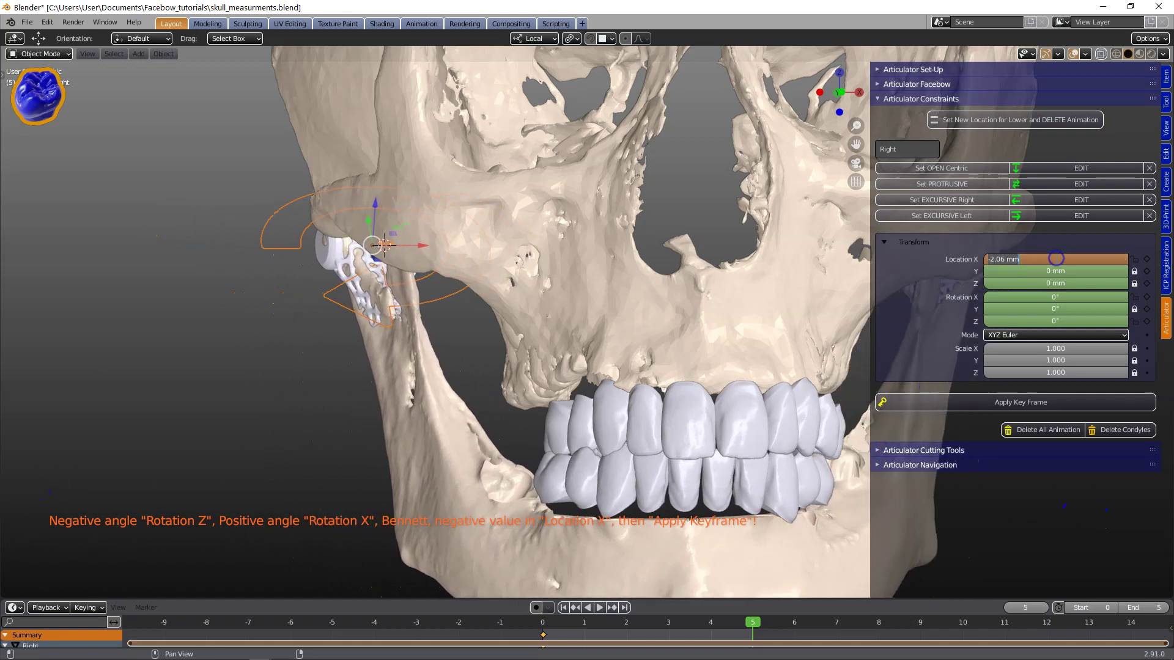
key("Return")
key("Return")
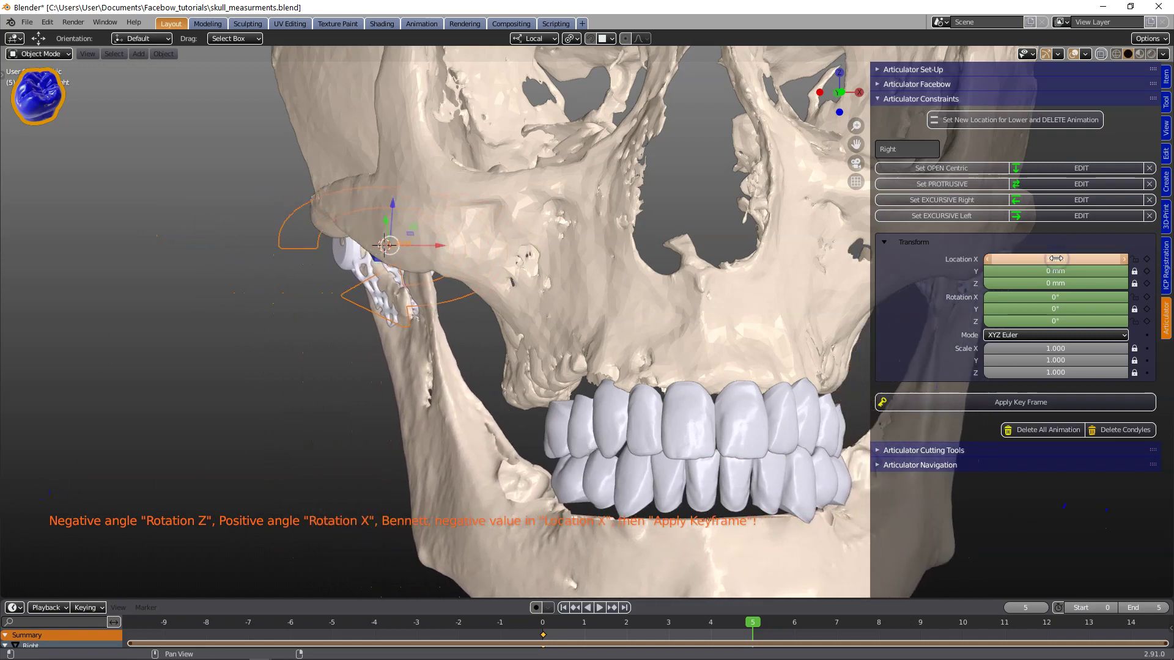
Set the right excursion's Rotation X to 1.3° and Rotation Z to -1.2°, and examine the tooth contacts
left_click(1012, 299)
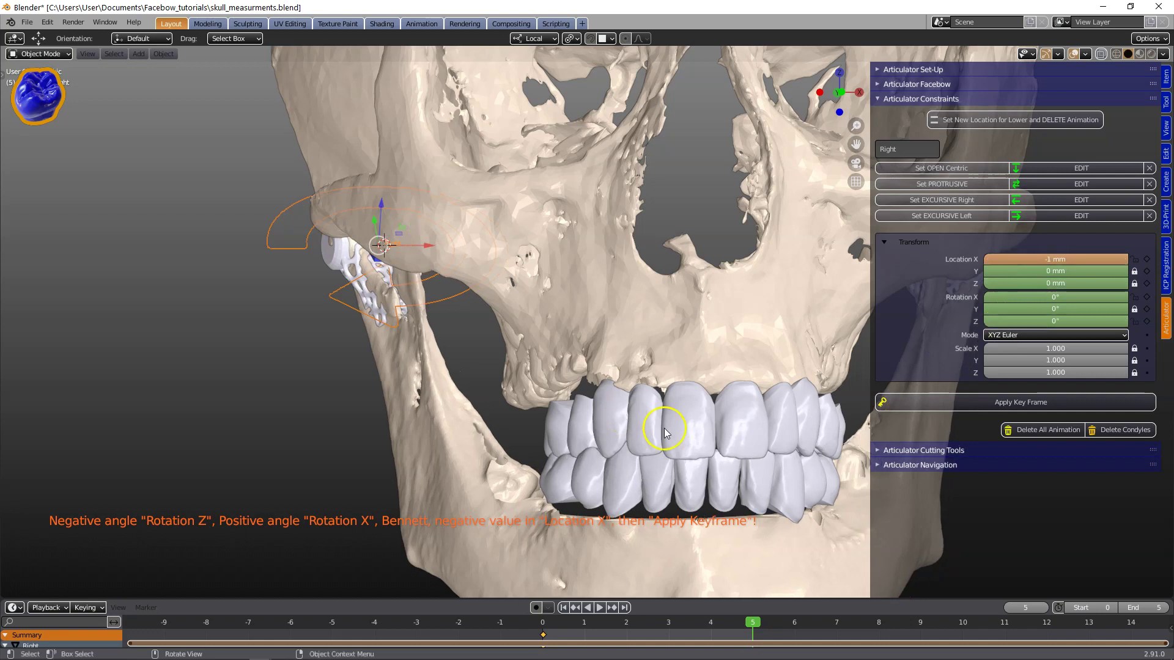
left_click_drag(1066, 319, 1067, 294)
middle_click_drag(730, 387, 625, 328)
scroll(742, 388, "up", 1)
scroll(754, 360, "up", 2)
scroll(624, 328, "up", 1)
scroll(625, 328, "down", 4)
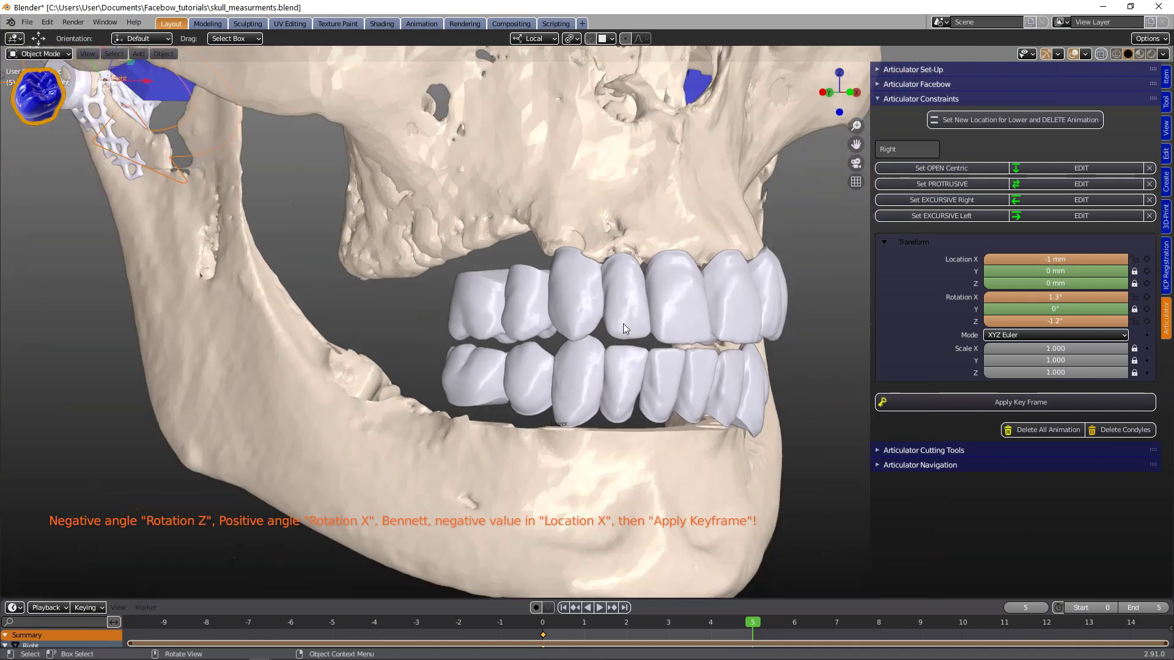
Refine the right excursion to Rotation X 0.7° and Rotation Z -1.4° to bring the canines into contact
left_click_drag(1059, 297, 1036, 297)
scroll(655, 360, "up", 3)
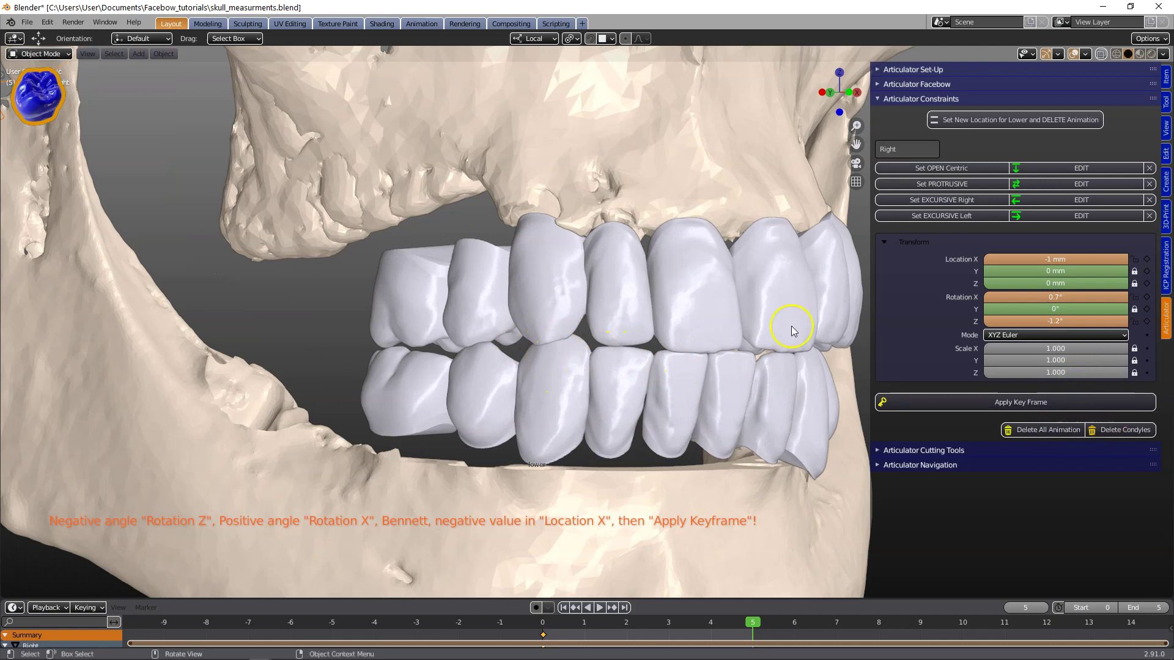
scroll(791, 330, "down", 2)
left_click_drag(1058, 321, 1053, 321)
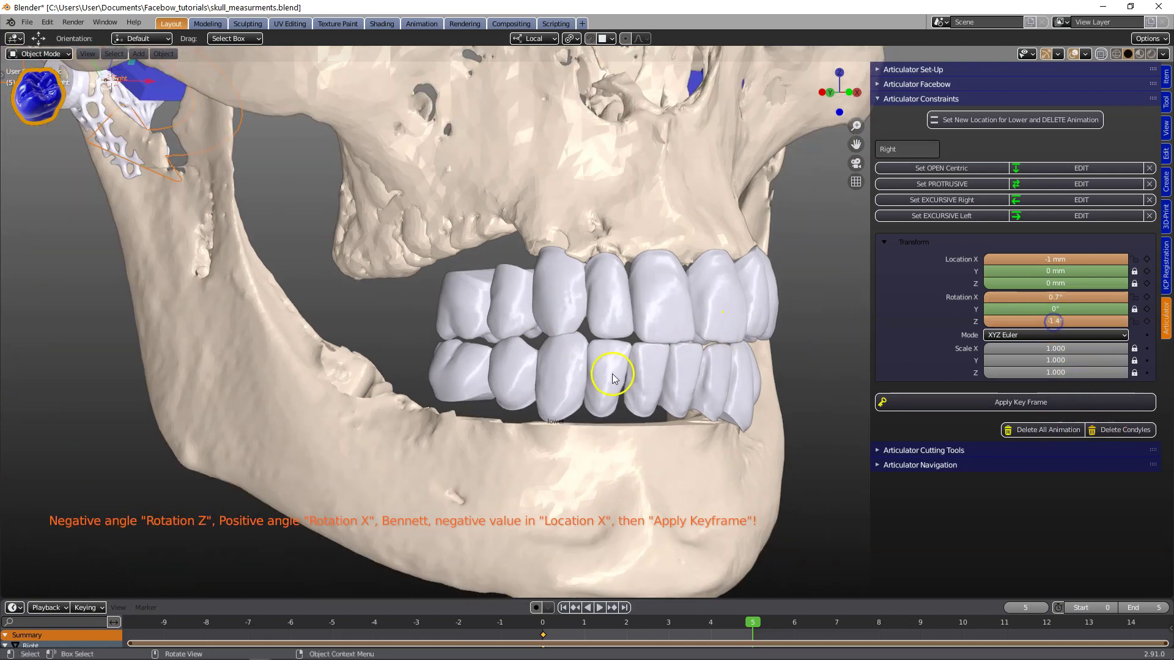
Isolate the upper right canine in the upper teeth mesh and nudge it slightly toward the lower canine
scroll(596, 324, "up", 3)
left_click(620, 285)
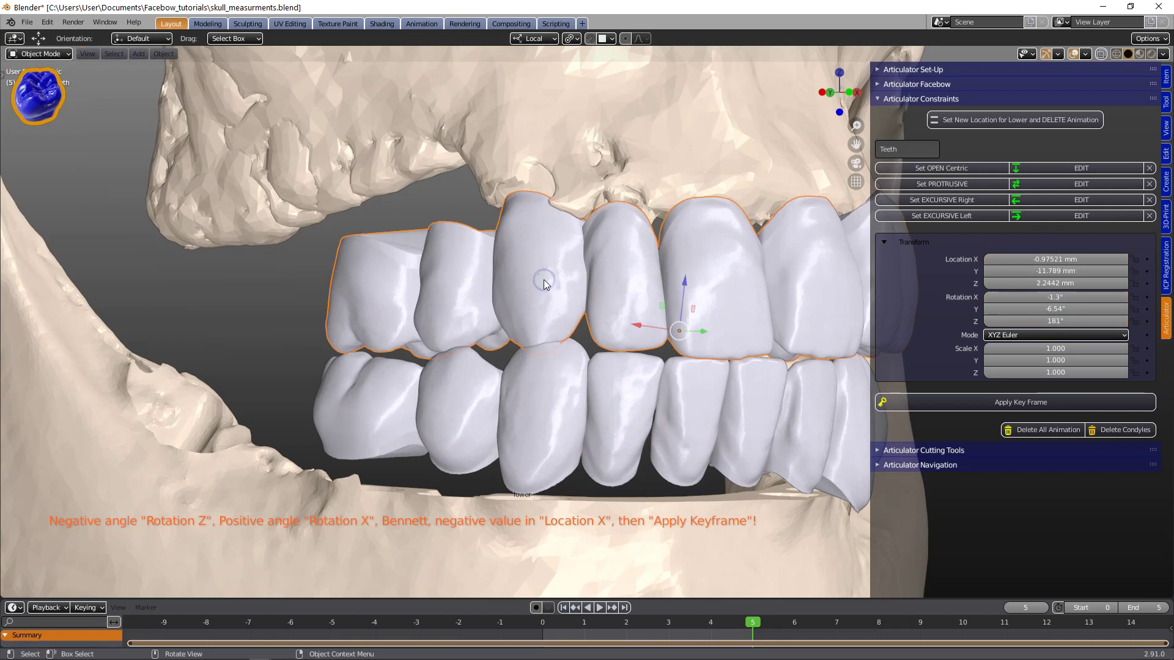
key("Tab")
key("ctrl+l")
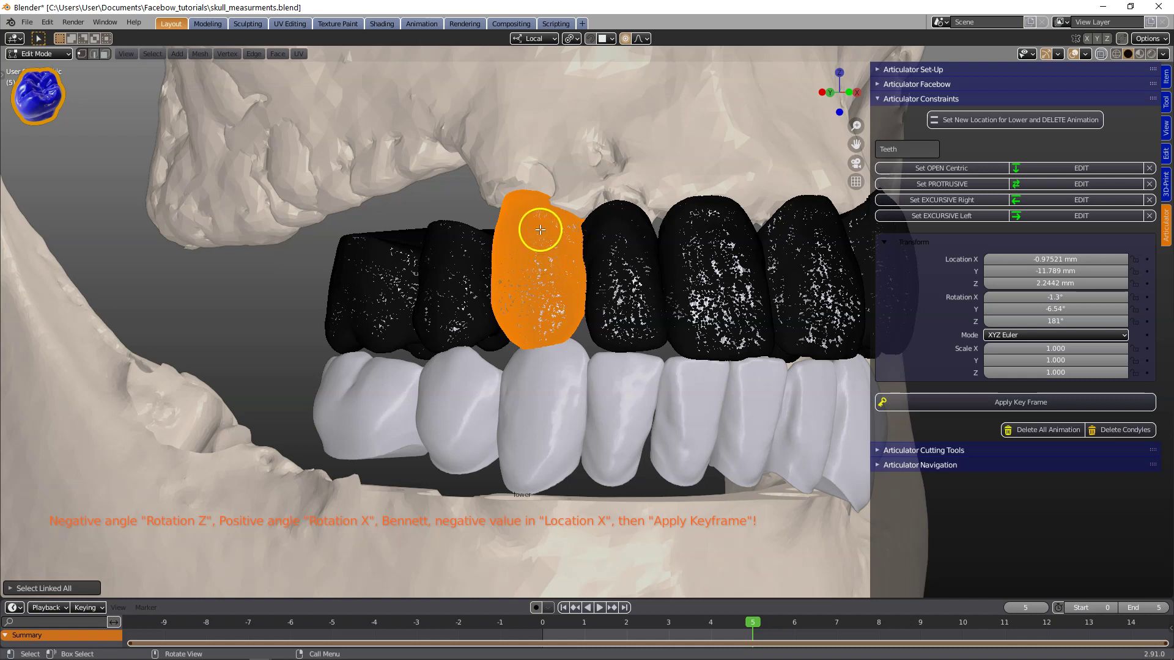
left_click_drag(540, 229, 589, 277)
left_click_drag(547, 213, 547, 236)
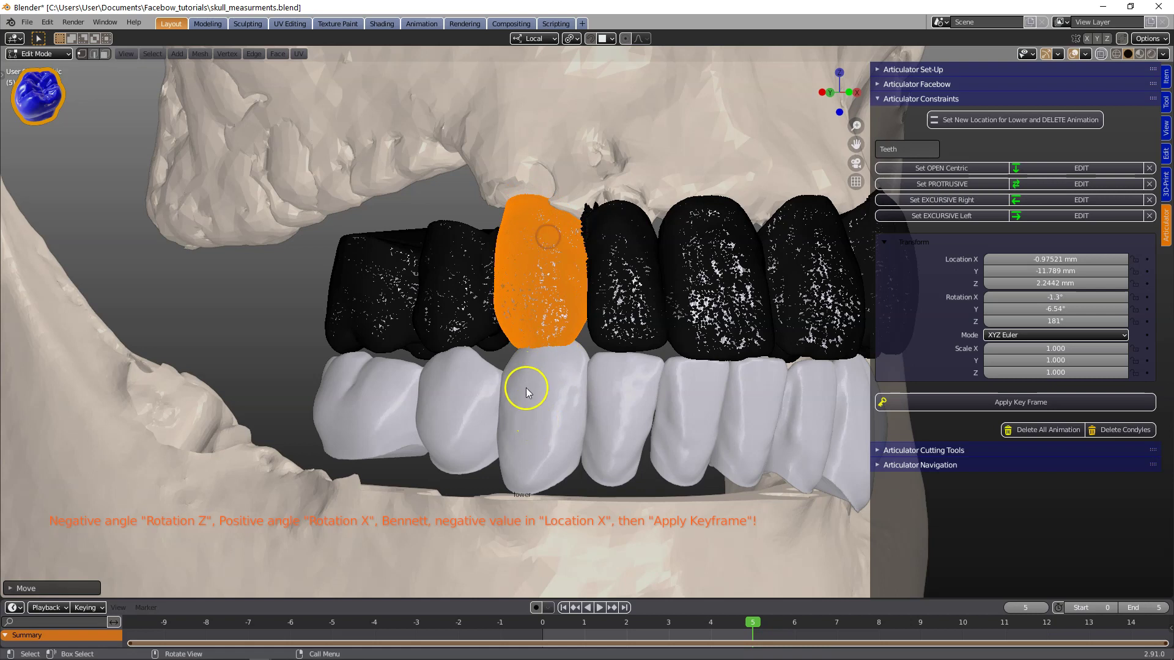
key("Tab")
Reselect the right excursive control and apply its key frame
scroll(579, 378, "down", 4)
middle_click_drag(632, 358, 785, 363)
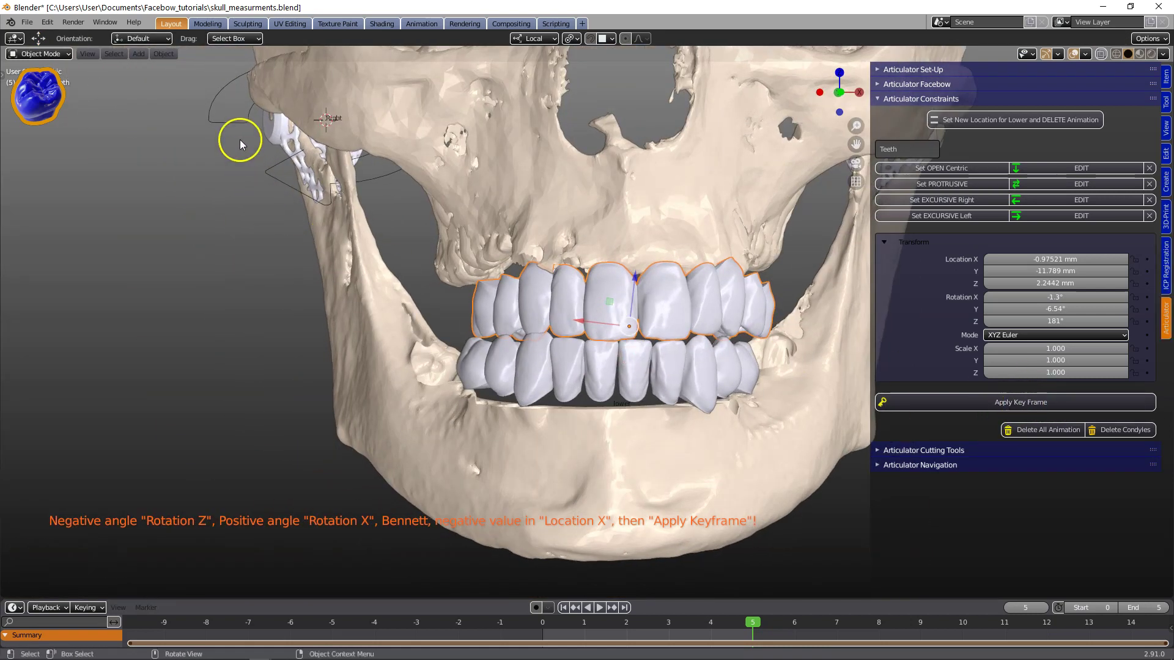
left_click(221, 88)
left_click(1008, 403)
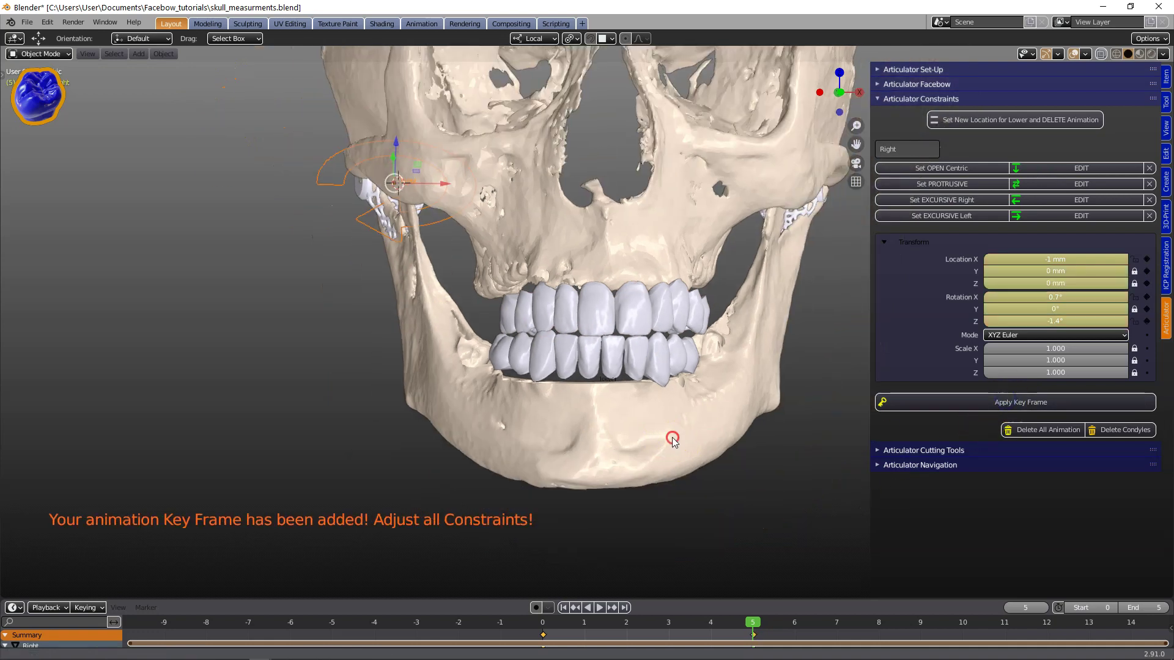
Start the left excursive movement and set its Location X to 1 mm
left_click(942, 216)
middle_click_drag(724, 413, 803, 405)
middle_click_drag(724, 413, 722, 346)
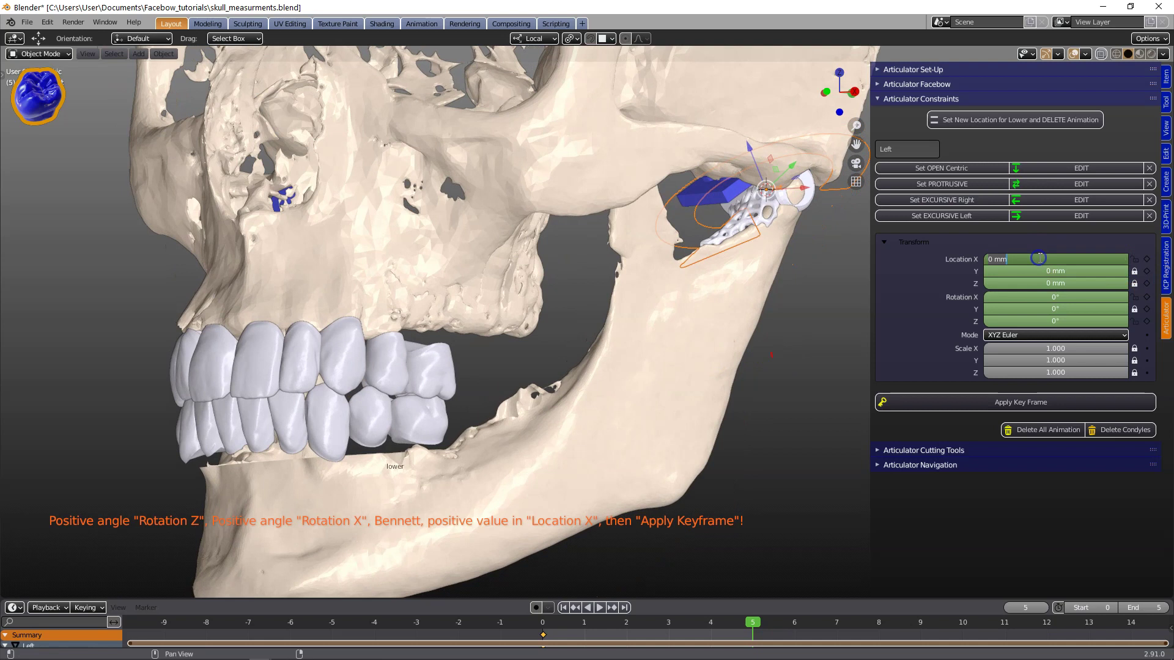
type("1")
key("Return")
Set the left excursion's Rotation X to 0.6° and Rotation Z to 1.8°, and apply its key frame
middle_click_drag(671, 399, 687, 396)
left_click_drag(1059, 321, 1073, 322)
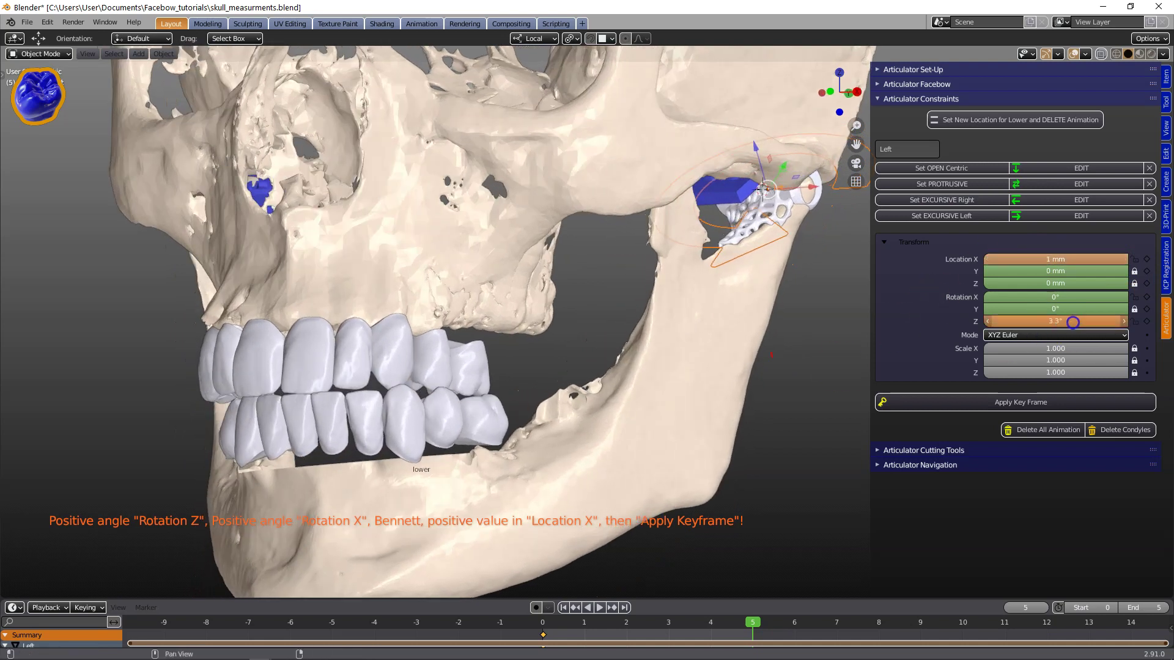
middle_click_drag(557, 410, 592, 423)
left_click_drag(1058, 322, 1066, 296)
middle_click_drag(630, 414, 775, 331)
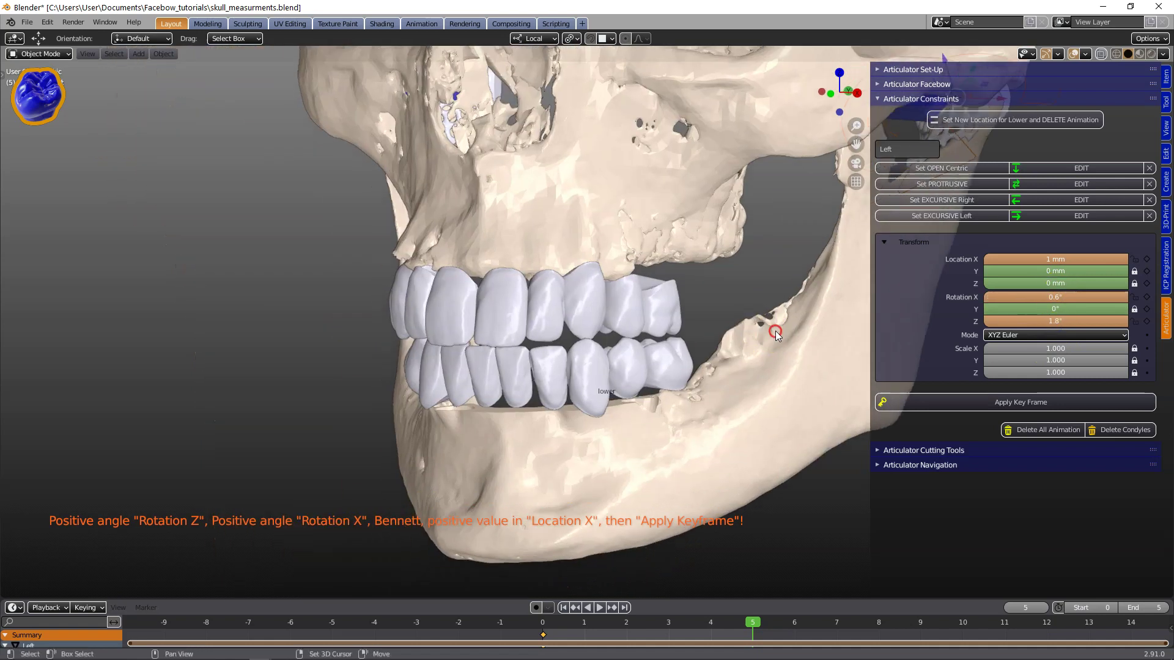
scroll(615, 371, "up", 4)
left_click(1114, 403)
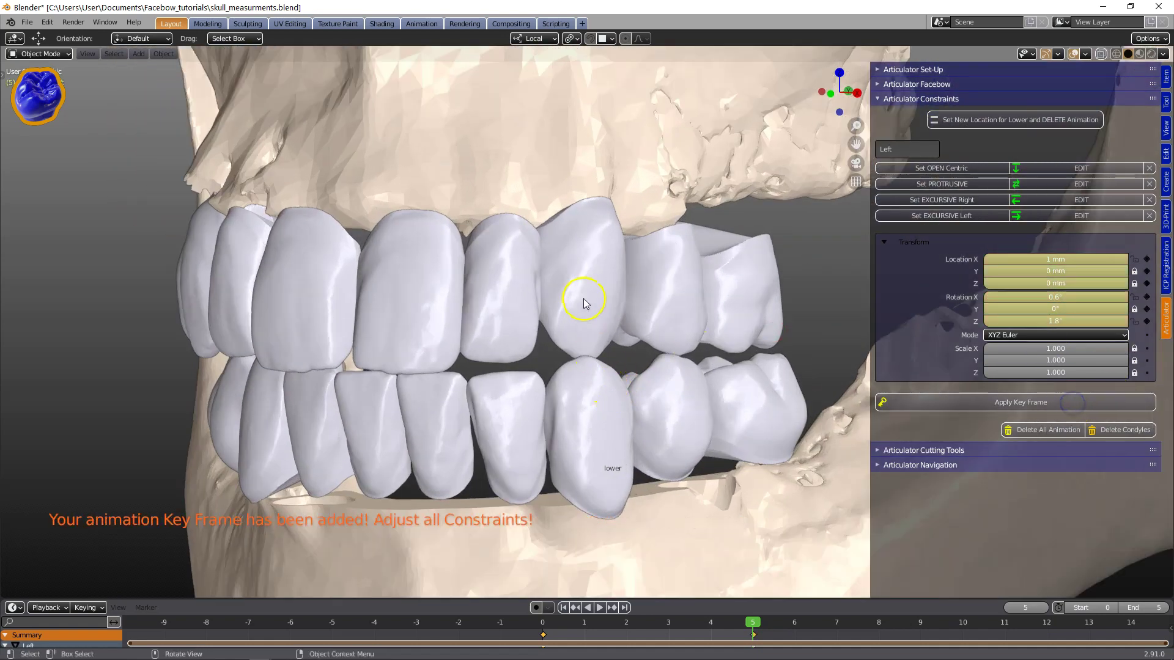
Inspect the left excursion from the front and play the open centric movement from the articulator navigation
scroll(584, 302, "down", 4)
middle_click_drag(603, 306, 678, 453)
mouse_move(654, 385)
middle_mouse_down()
mouse_move(675, 374)
mouse_move(666, 383)
middle_mouse_up()
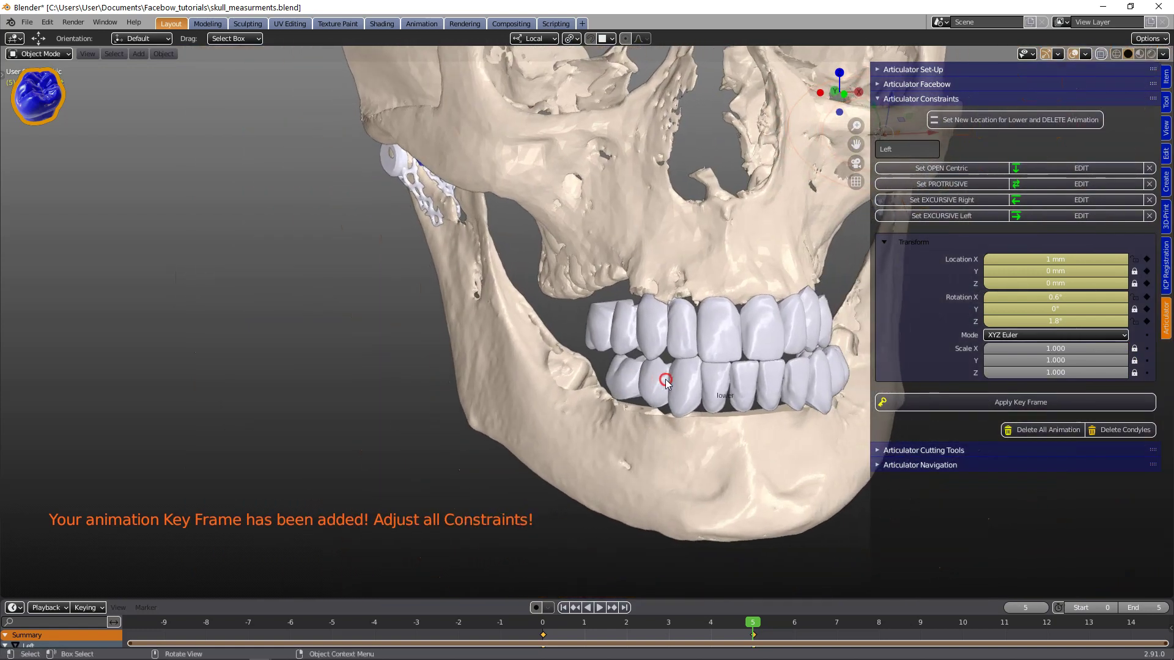
left_click(879, 100)
left_click(877, 127)
middle_click_drag(642, 404, 788, 290)
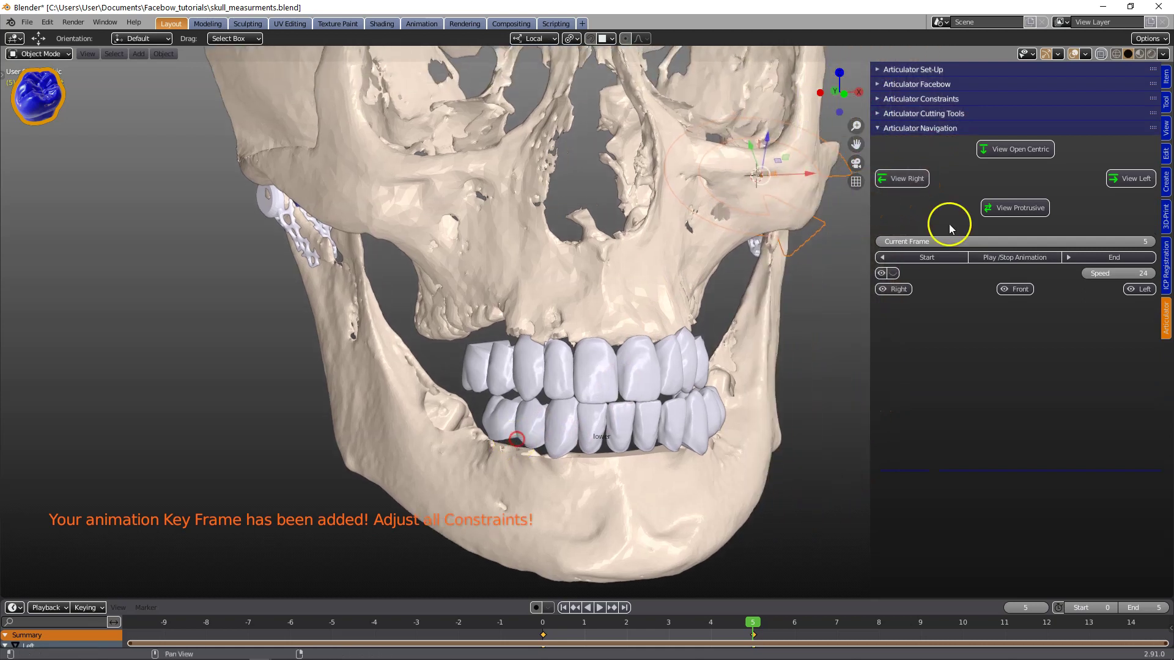
left_click(1009, 148)
left_click(1002, 257)
left_click(1012, 152)
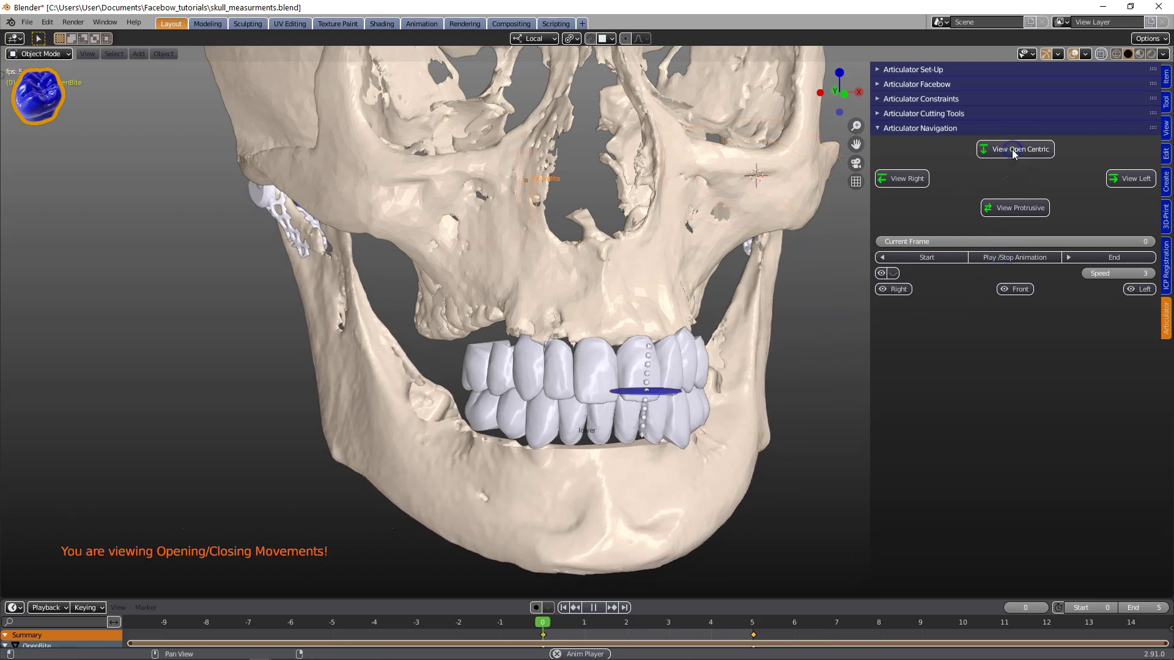
Examine the opening and closing path traced in front of the incisors from the front and both sides
scroll(794, 357, "up", 3)
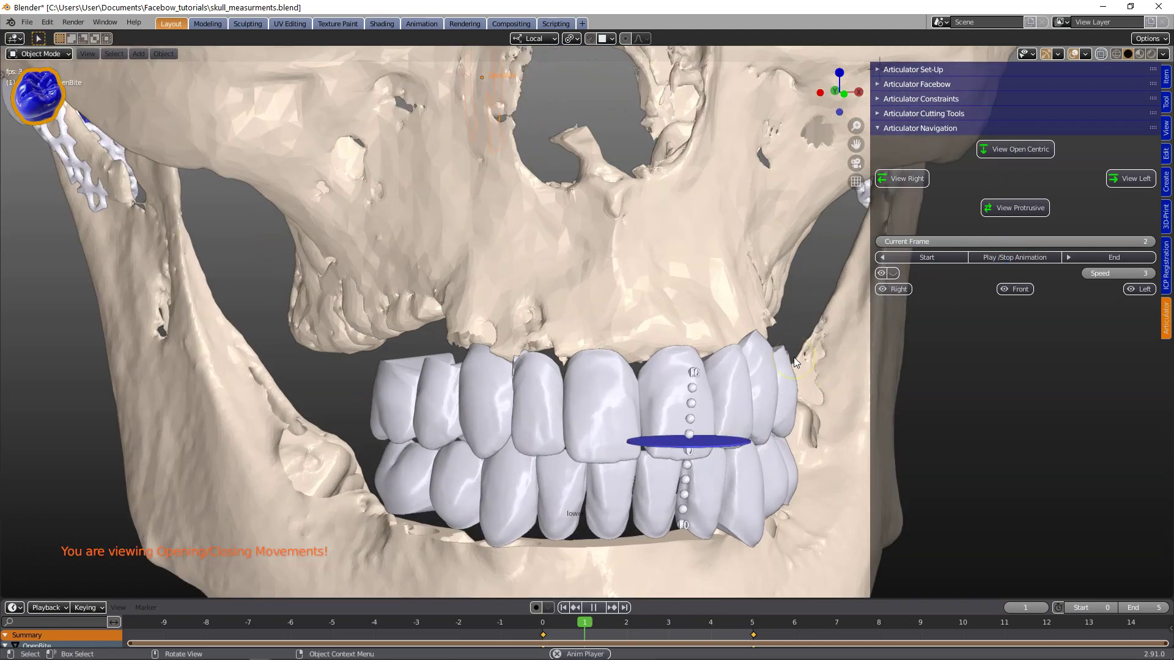
scroll(793, 357, "down", 3)
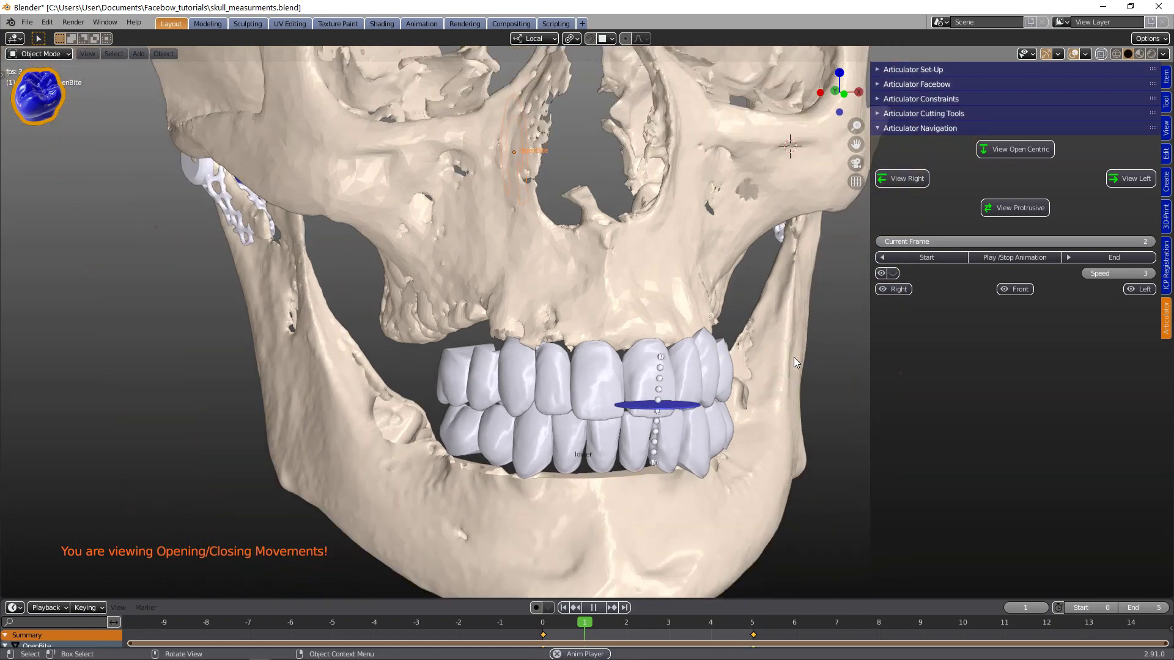
scroll(794, 357, "down", 3)
middle_click_drag(691, 401, 458, 336)
scroll(789, 401, "up", 3)
scroll(579, 403, "up", 4)
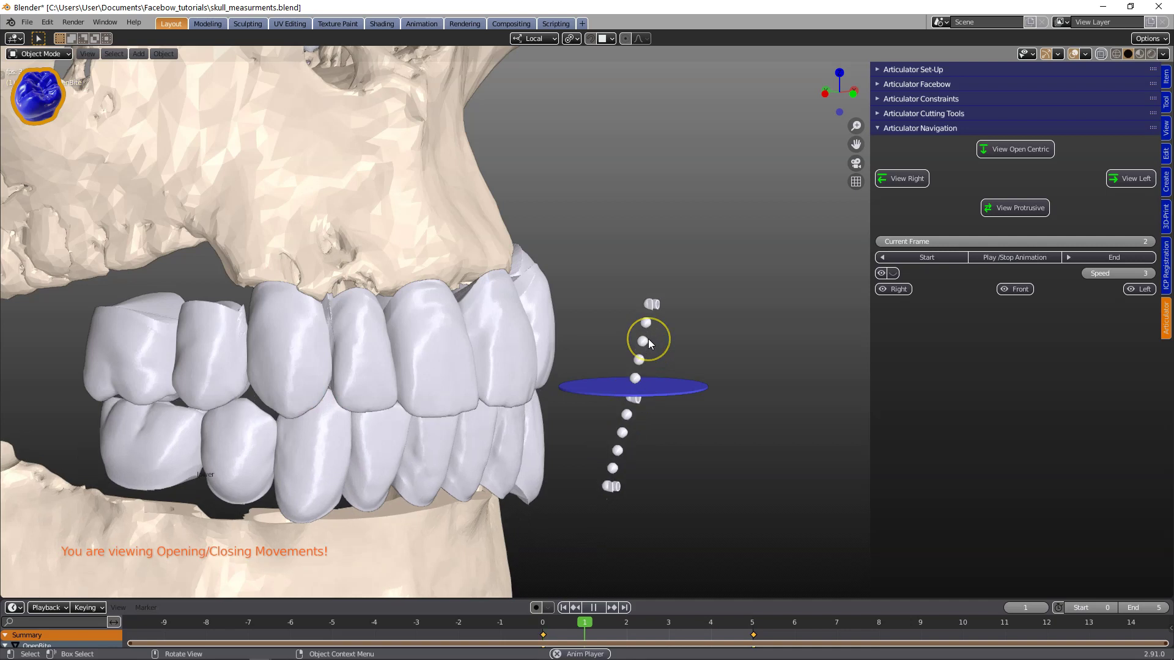
scroll(649, 344, "down", 2)
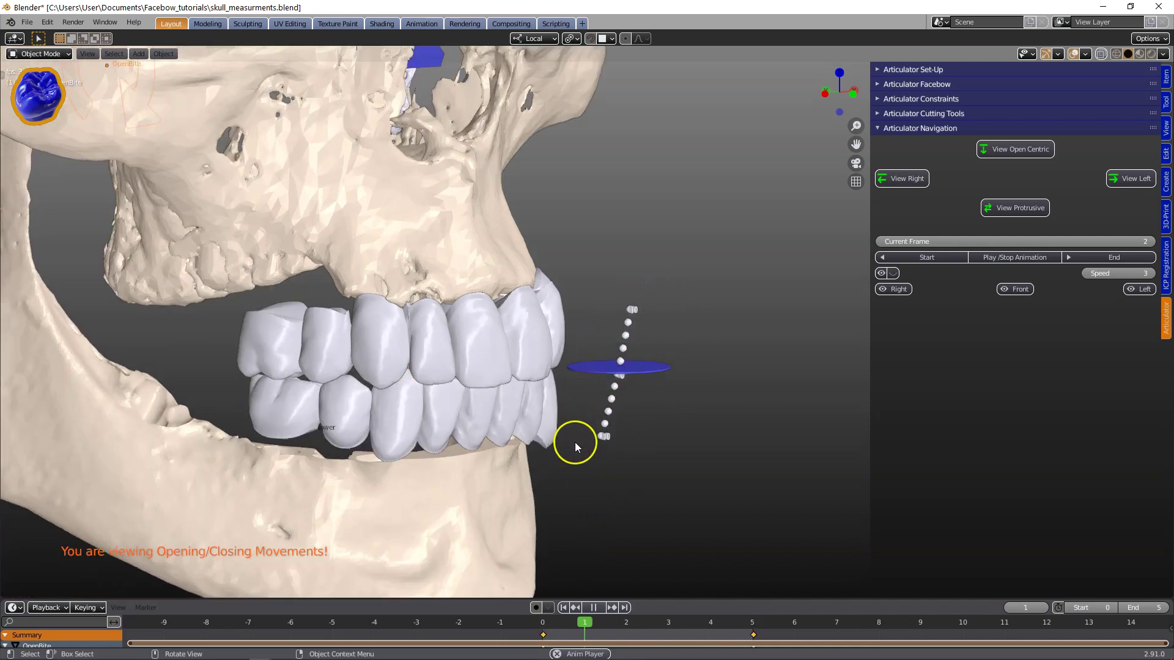
middle_click_drag(586, 431, 660, 398)
scroll(641, 377, "down", 3)
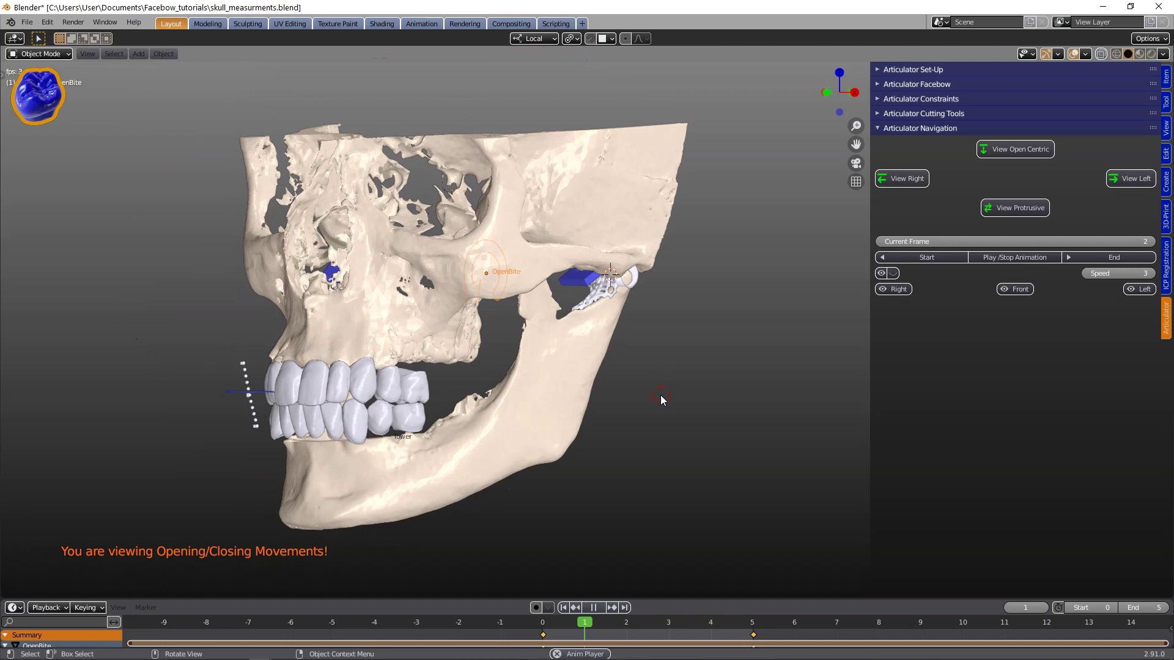
Switch to the Right view with X-ray shading and examine the condyle in its fossa during opening
key("grave")
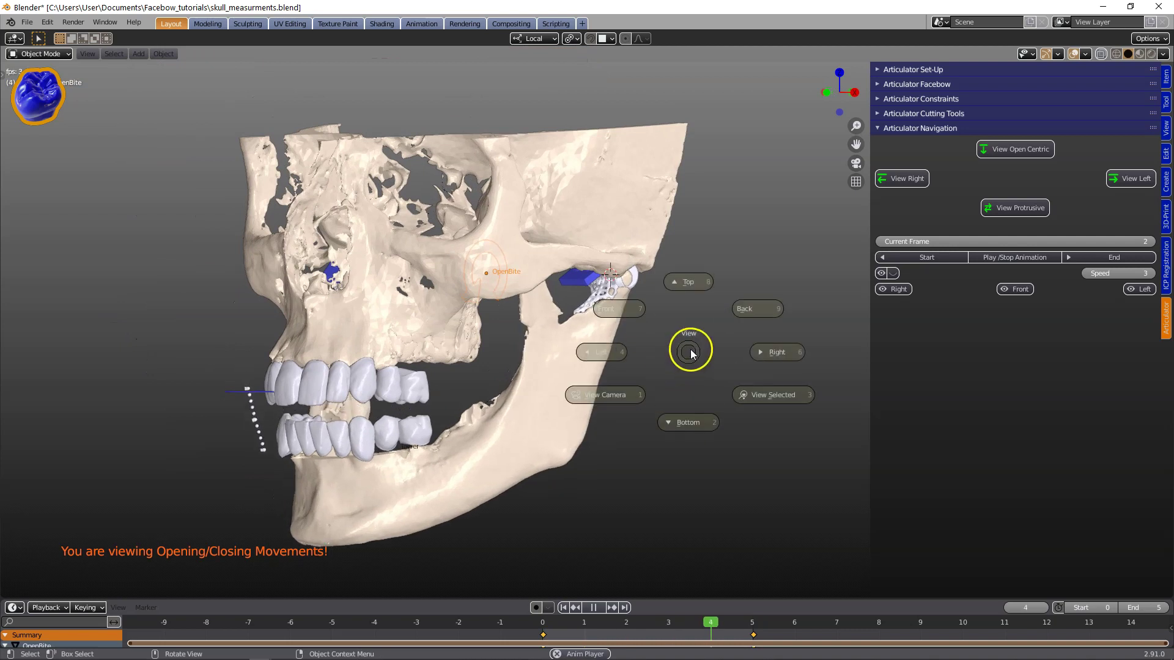
left_click(767, 354)
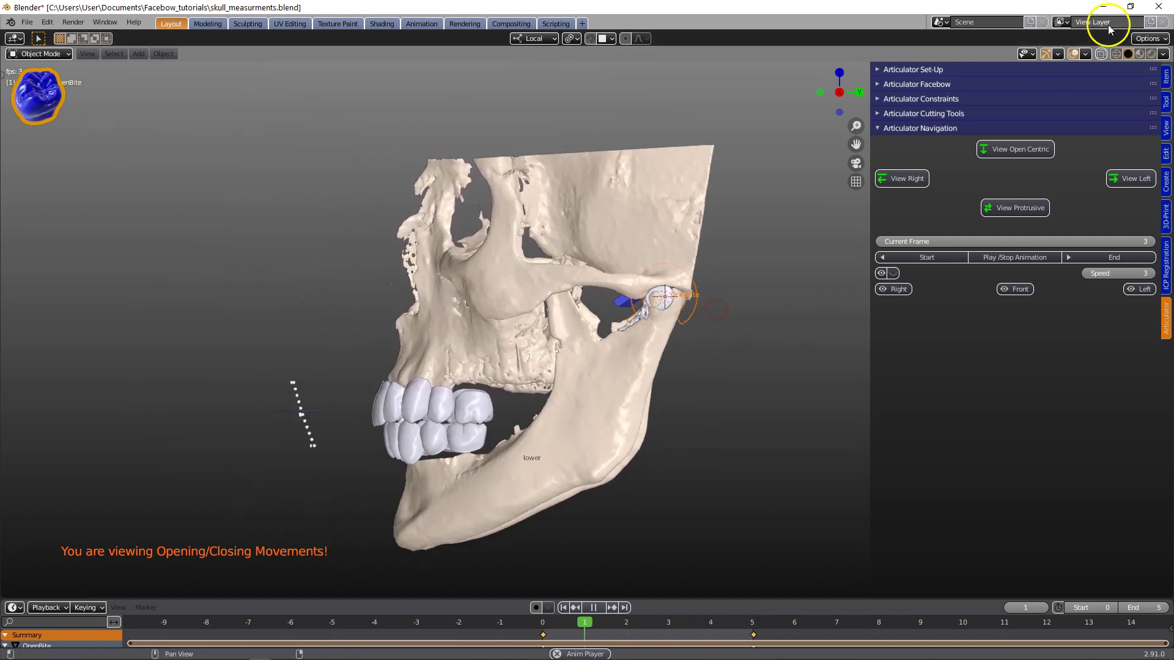
scroll(741, 336, "up", 8)
middle_click_drag(735, 330, 587, 333, "shift")
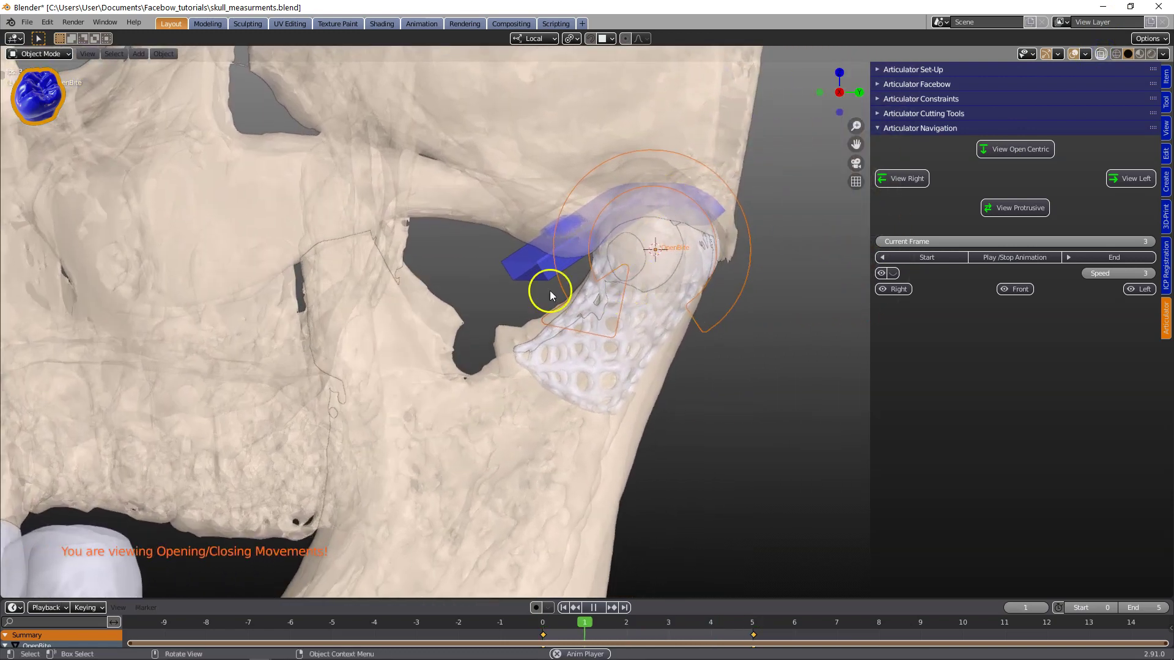
scroll(376, 311, "down", 10)
middle_click_drag(532, 366, 543, 259, "shift")
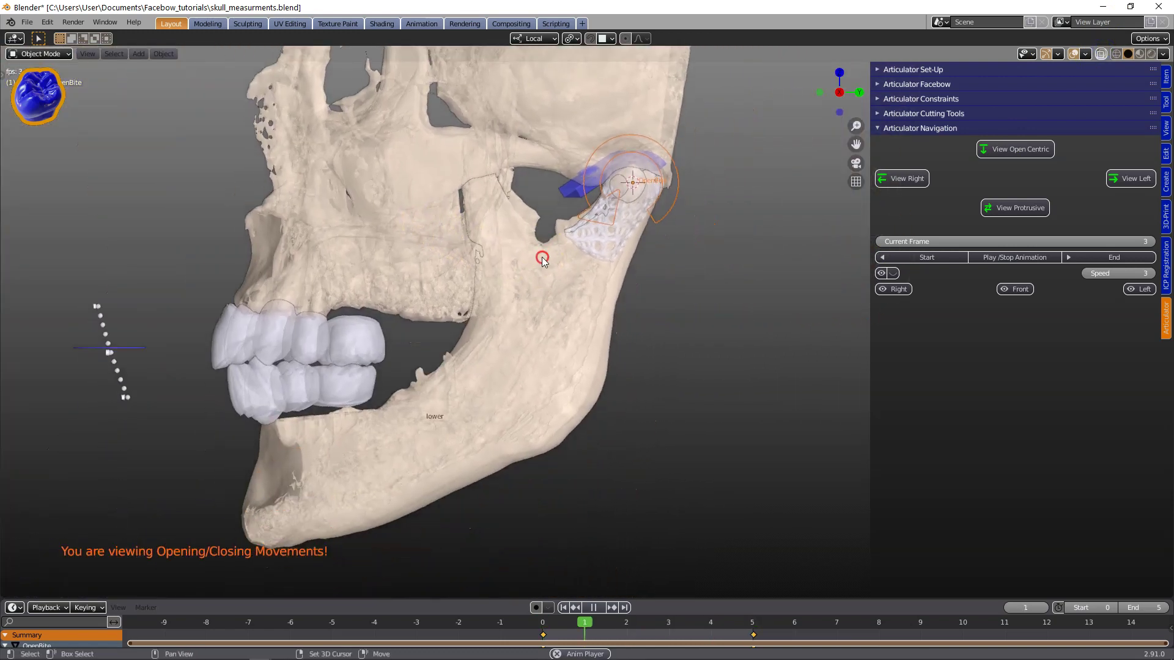
Play the protrusive movement, examine it from the side and turn X-ray shading off
left_click(1020, 208)
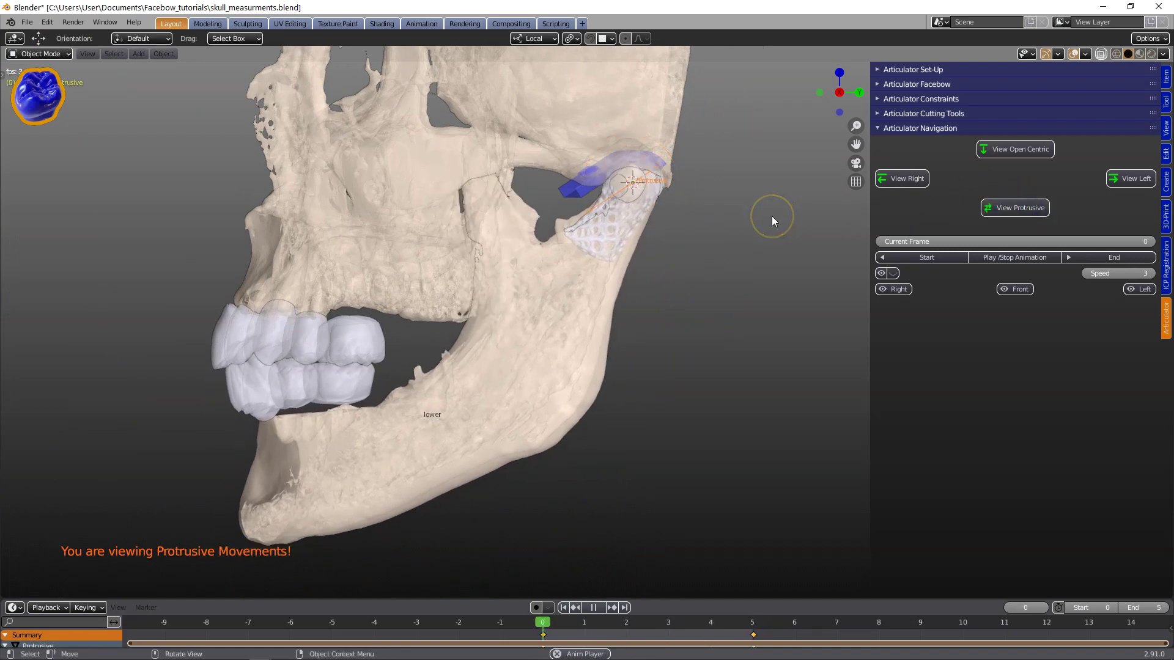
scroll(757, 219, "up", 2)
scroll(757, 219, "down", 1)
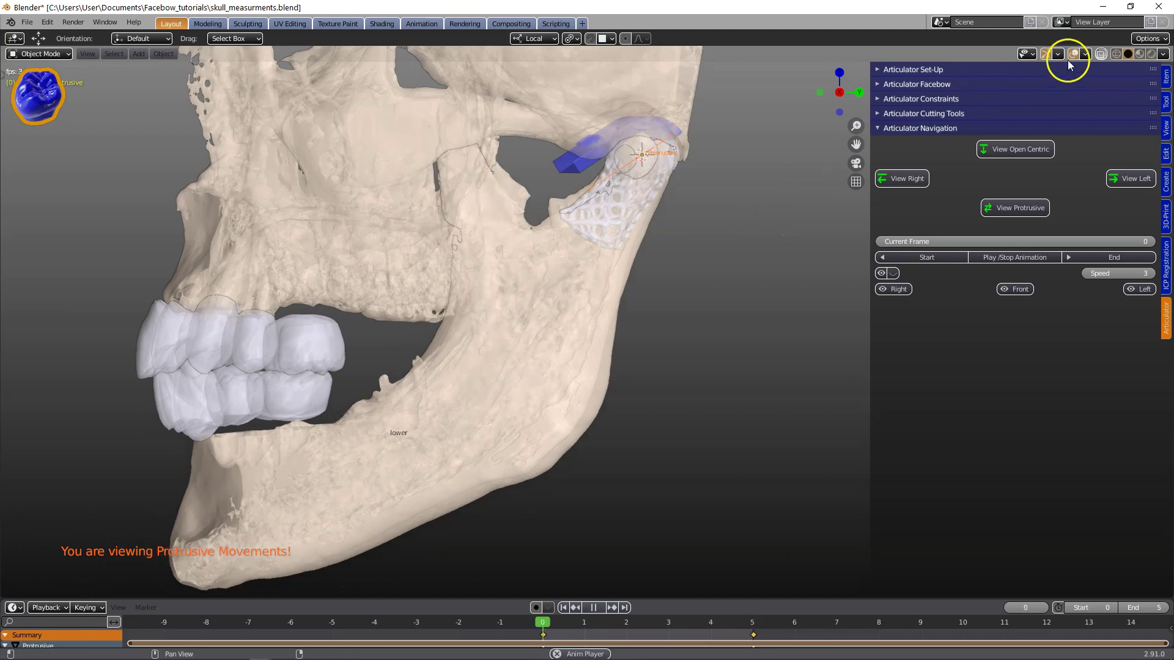
left_click(1099, 54)
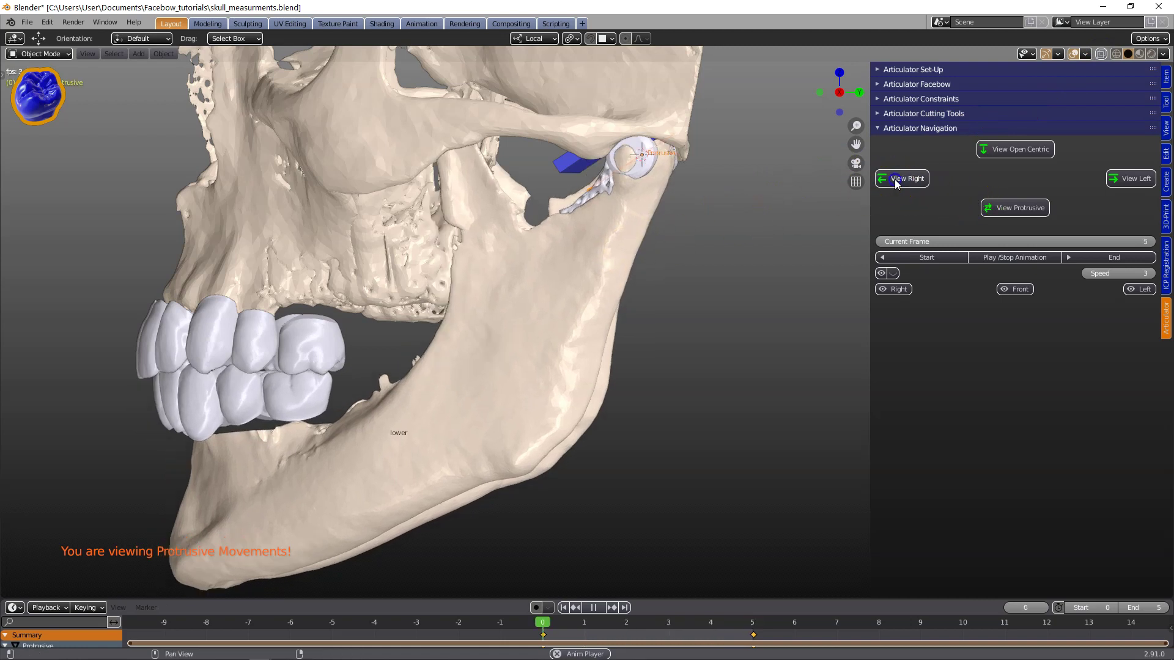
Play the right excursive movement and examine both condyles up close against the condylar guides
left_click(894, 179)
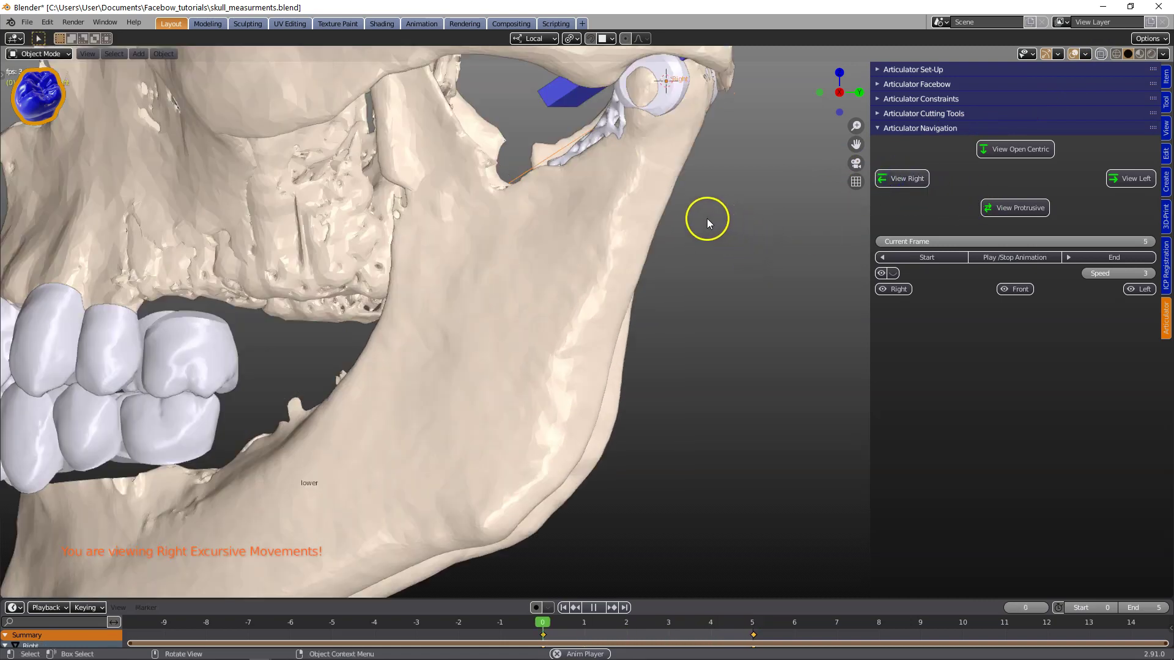
scroll(707, 218, "up", 3)
mouse_move(708, 204)
middle_mouse_down("shift")
mouse_move(731, 318)
mouse_move(681, 358)
middle_mouse_up("shift")
scroll(731, 318, "down", 1)
scroll(728, 314, "down", 5)
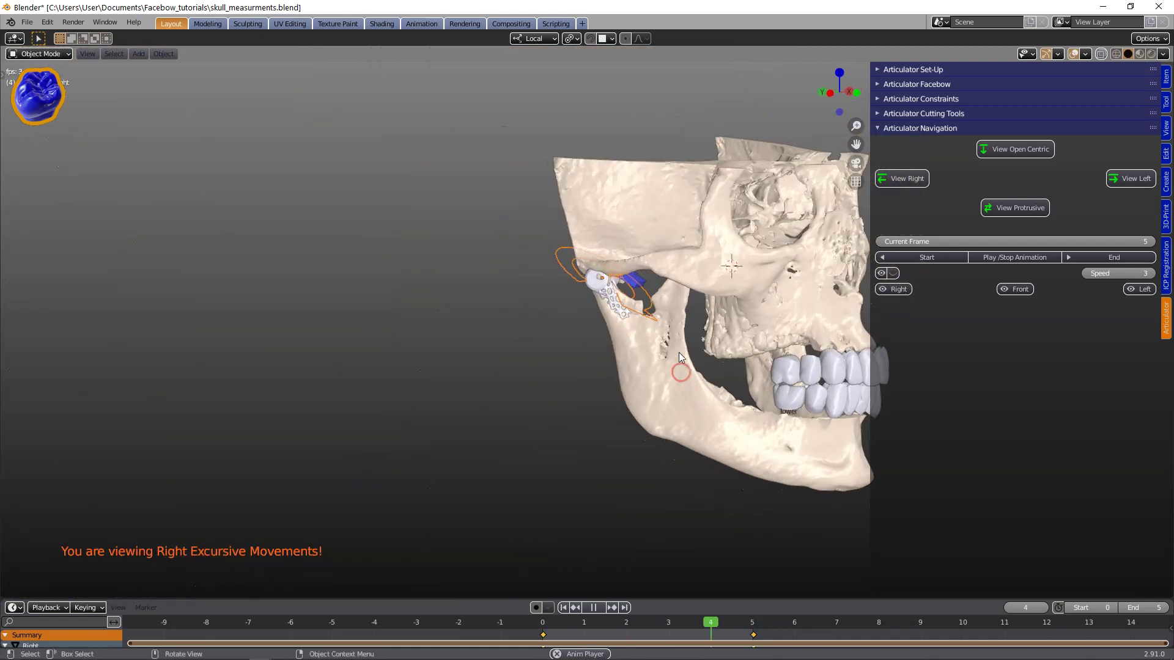
scroll(680, 358, "up", 5)
middle_click_drag(677, 288, 604, 284)
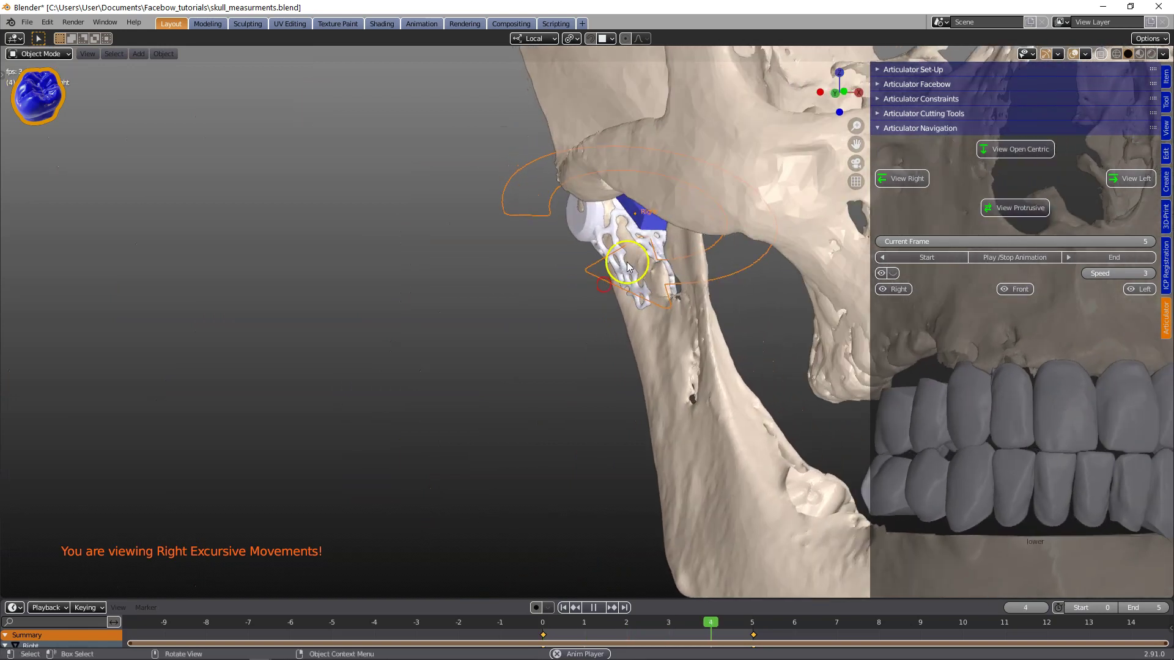
scroll(628, 263, "up", 5)
middle_click_drag(663, 199, 380, 446, "shift")
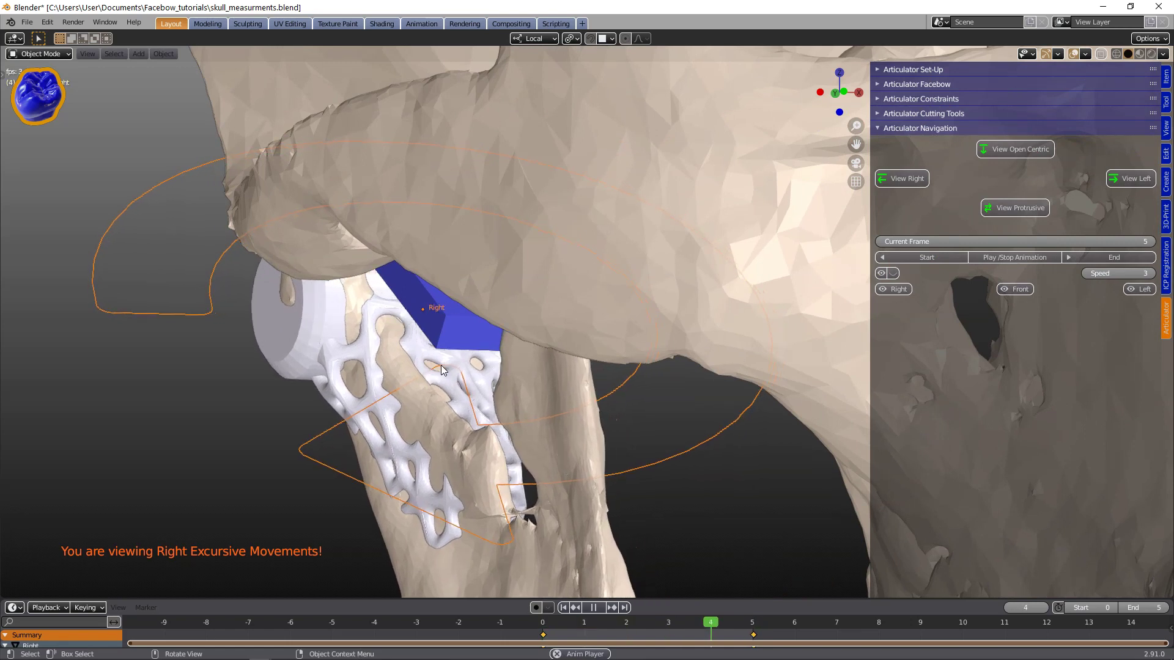
Play the left excursive movement and examine the left condyle up close and the teeth from the front
scroll(441, 365, "down", 1)
left_click(1114, 179)
middle_click_drag(618, 351, 567, 401)
scroll(765, 434, "up", 4)
middle_click_drag(765, 435, 171, 134, "shift")
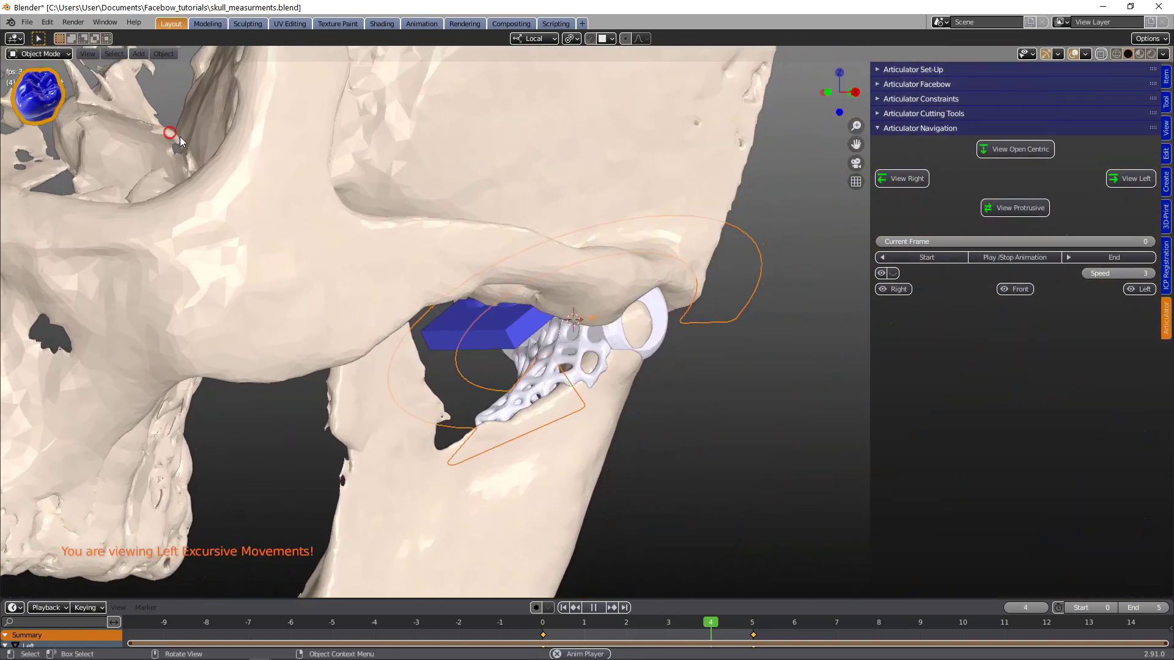
scroll(569, 324, "up", 3)
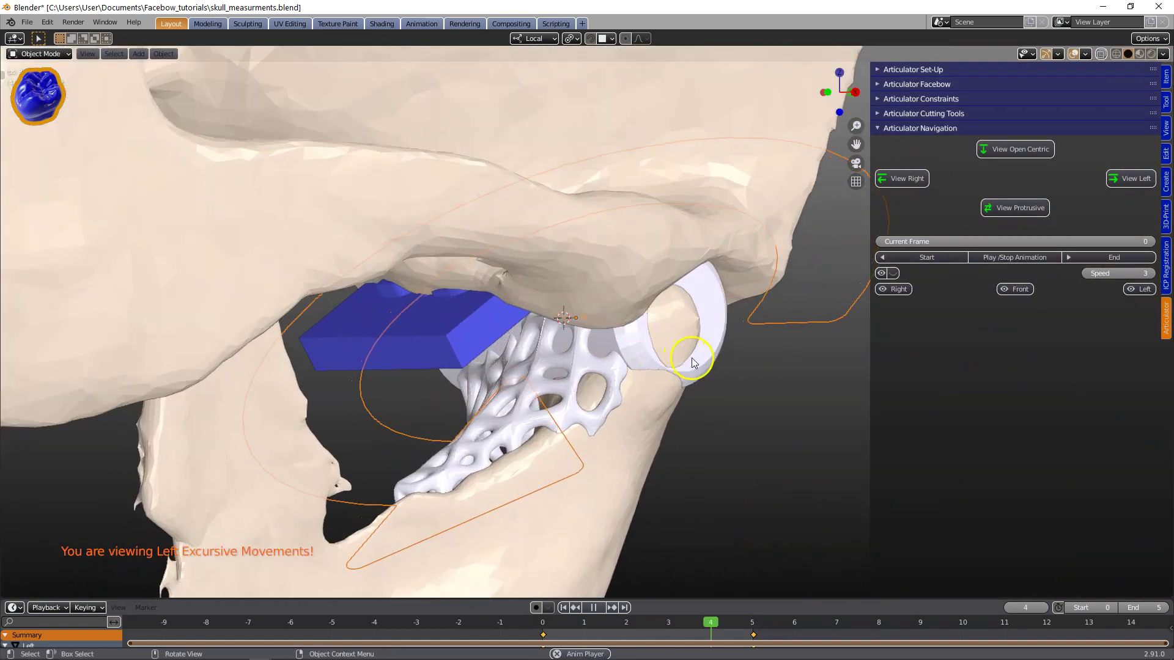
scroll(692, 358, "down", 5)
scroll(532, 409, "down", 2)
middle_click_drag(532, 408, 651, 369)
scroll(649, 370, "up", 2)
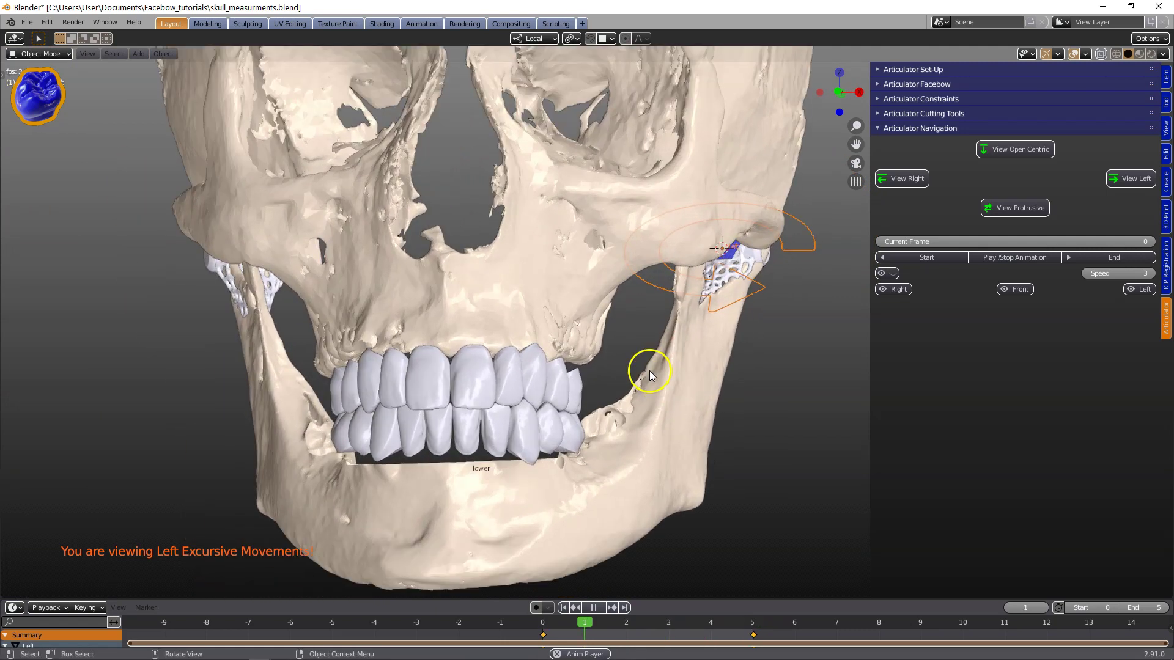
Play the protrusive movement and return to the open centric movement in a front view of the skull
left_click(1022, 208)
left_click(1019, 153)
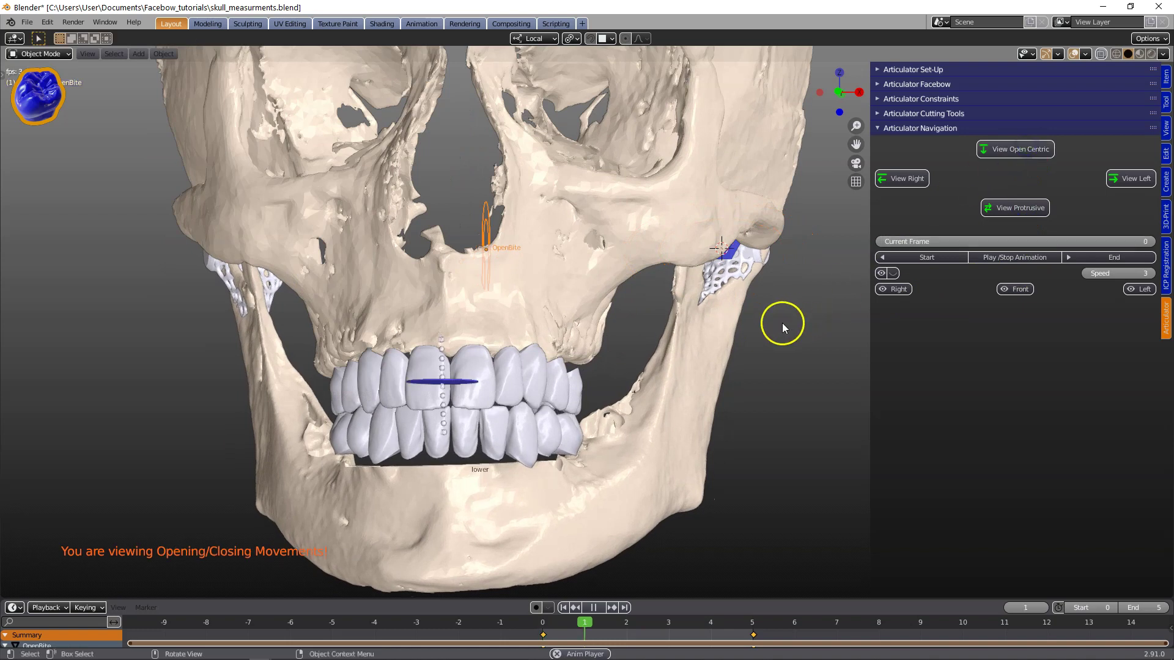
scroll(746, 332, "down", 2)
middle_click_drag(746, 332, 726, 320)
scroll(752, 343, "up", 1)
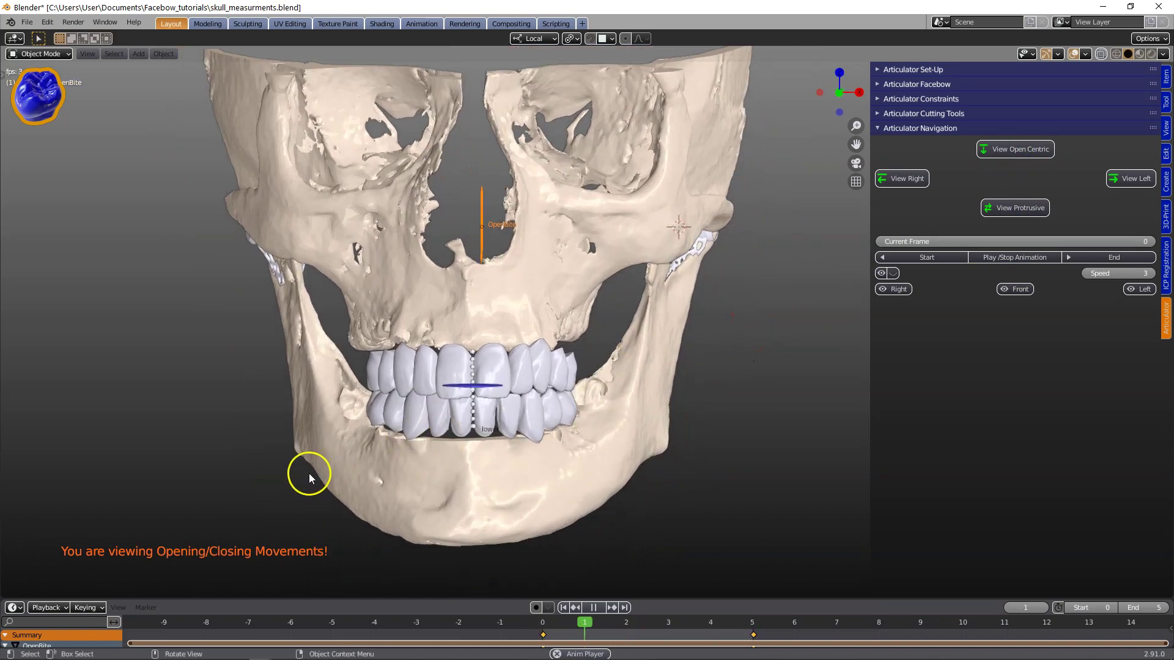